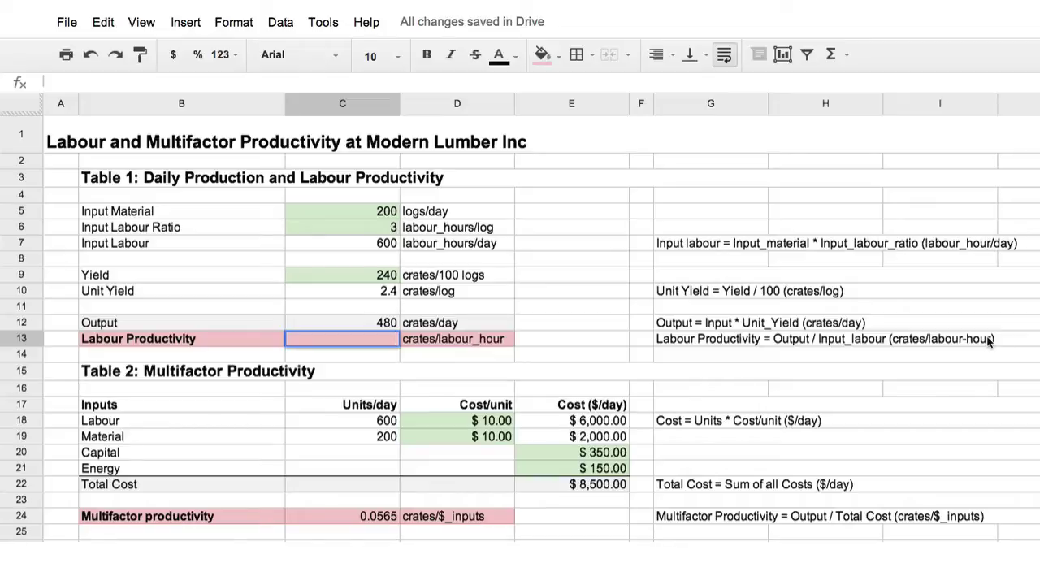
- Examine the input material, labour ratio, input labour and output values and formulas in Table 1
click(346, 216)
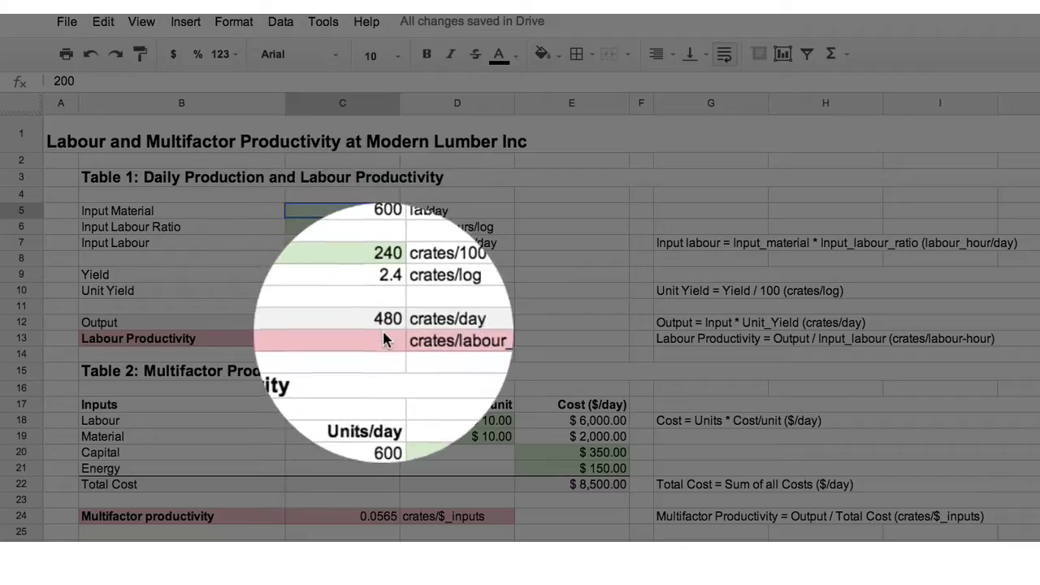
click(385, 323)
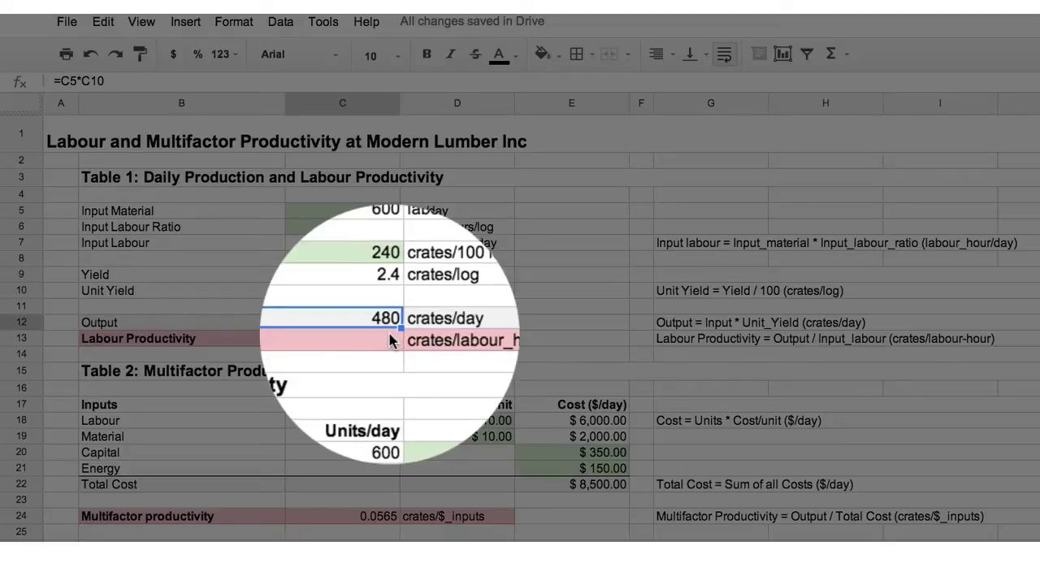
click(385, 212)
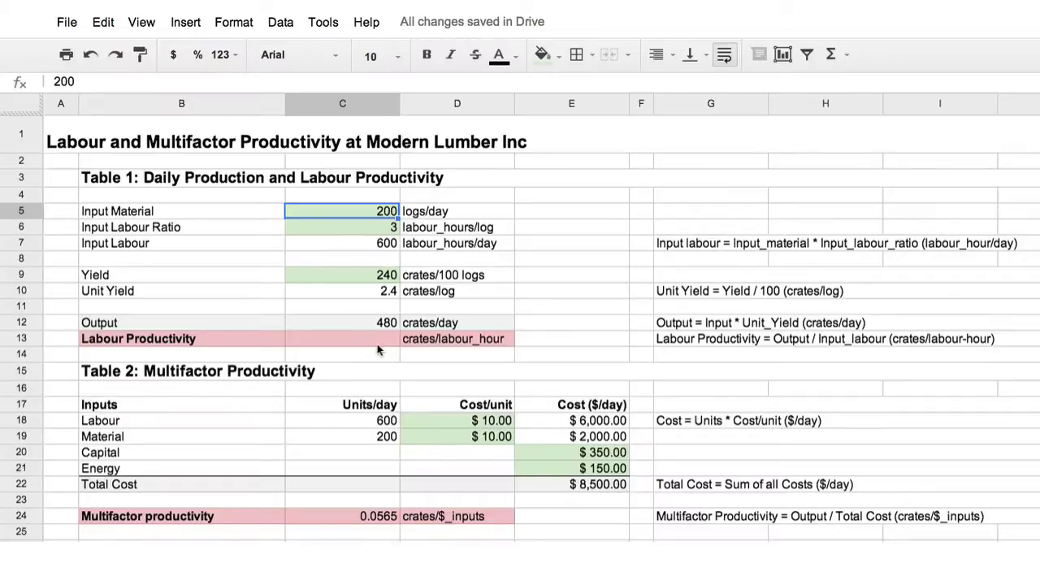
click(169, 230)
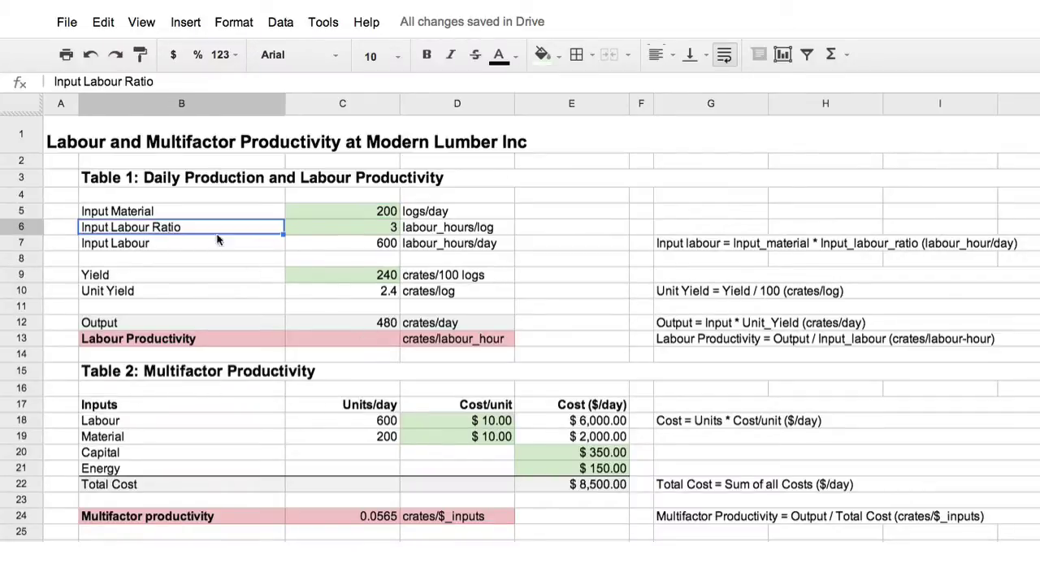
click(368, 233)
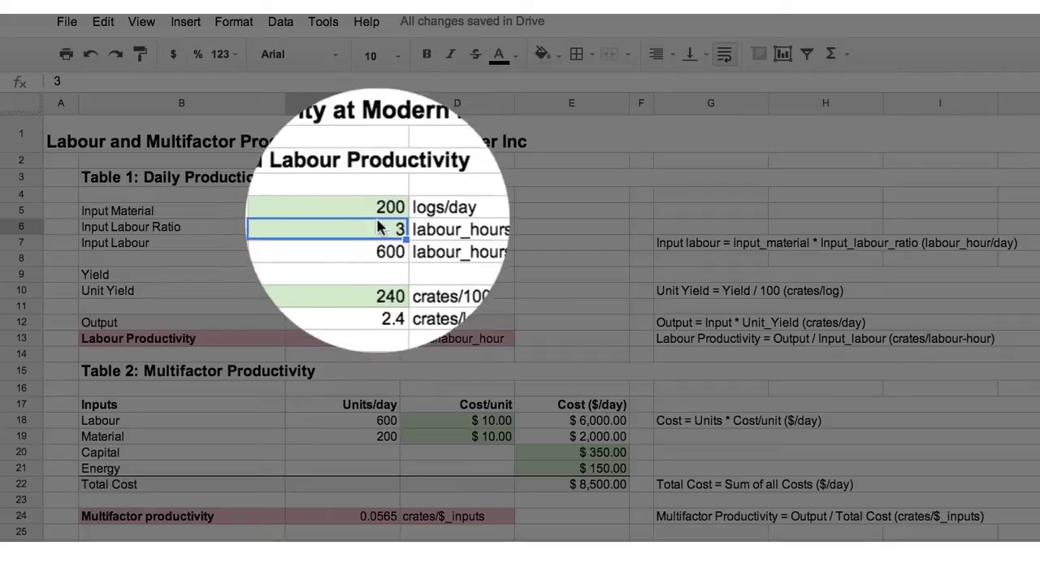
click(380, 212)
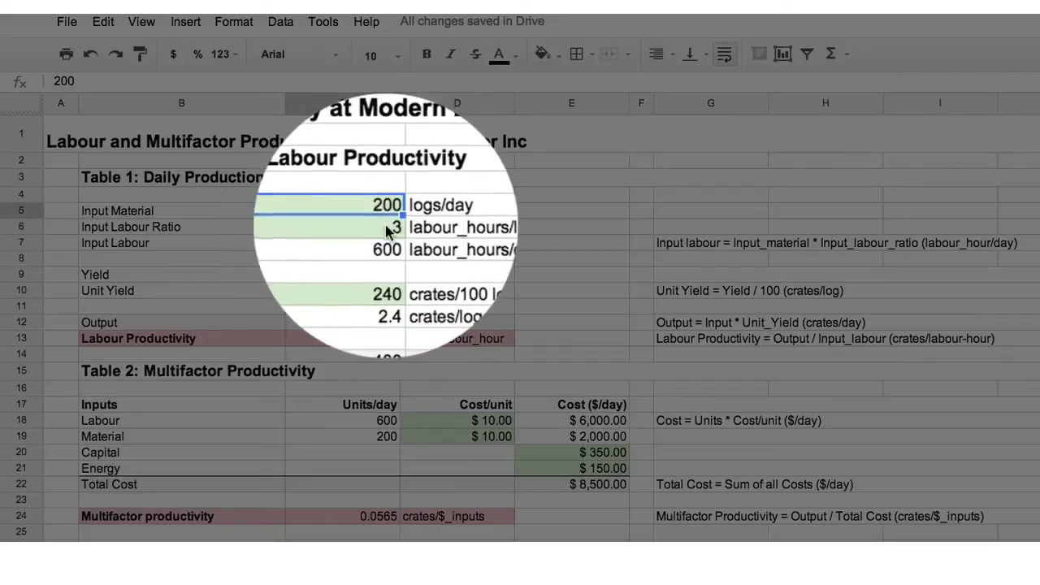
click(388, 230)
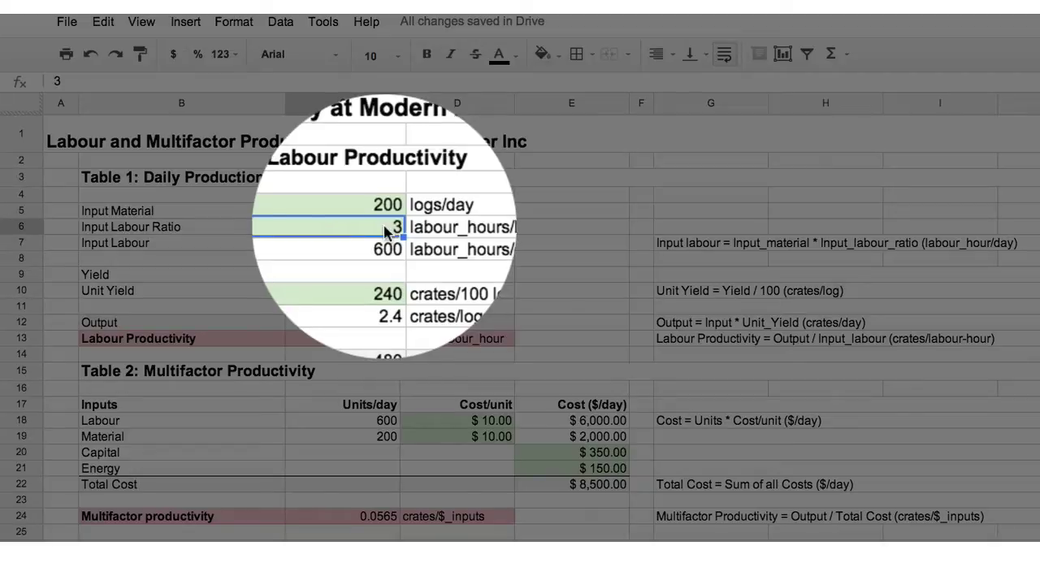
click(377, 248)
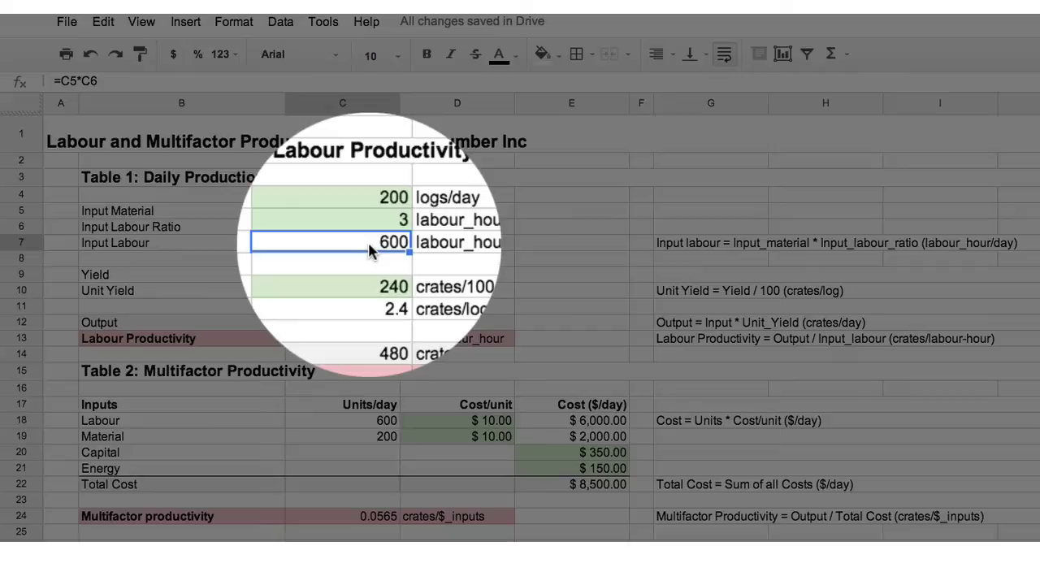
click(180, 339)
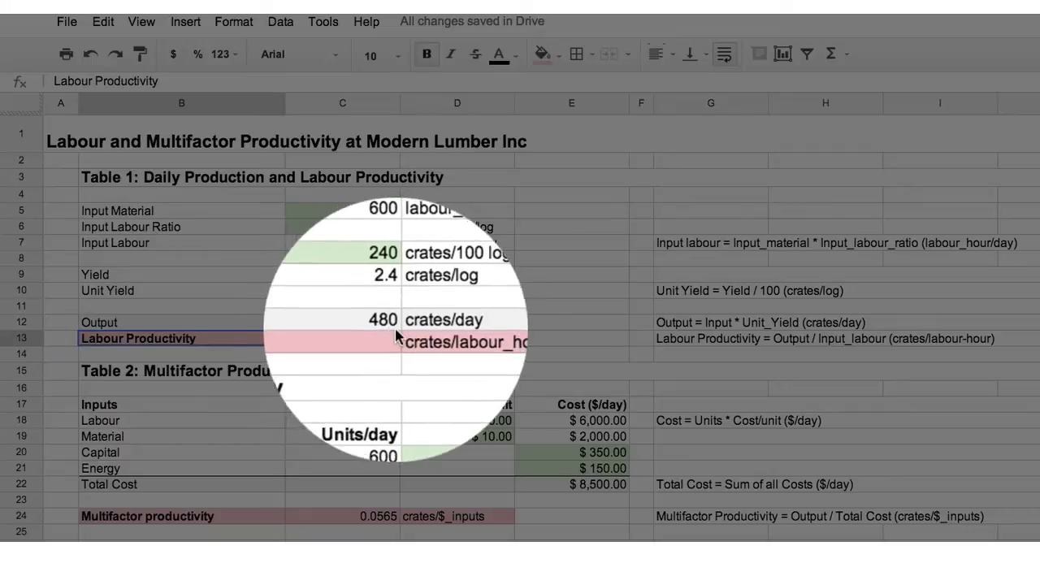
click(381, 328)
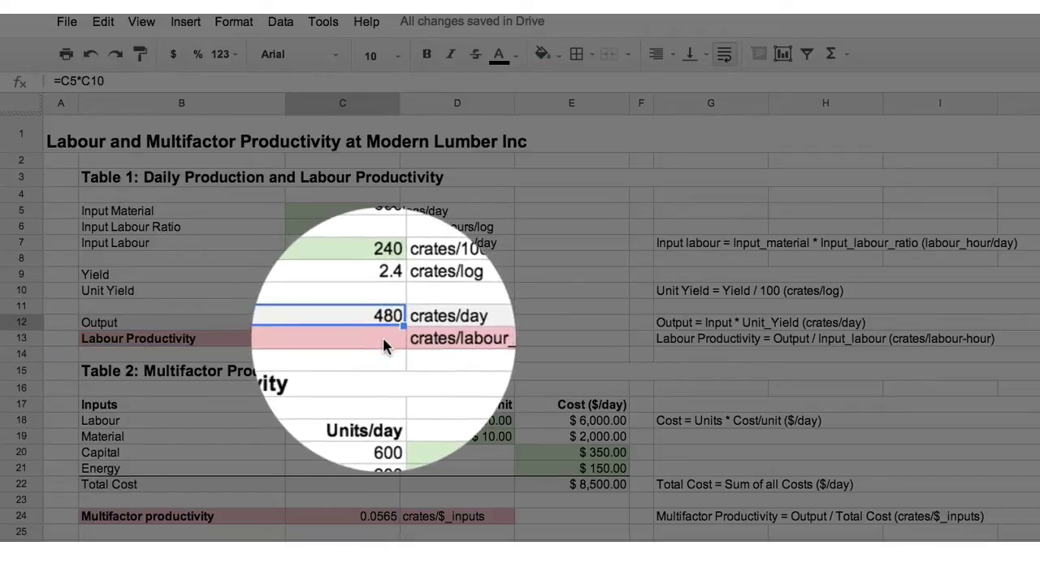
- Calculate Labour Productivity in C13 by dividing output by input labour with the formula =C12/C7
click(383, 338)
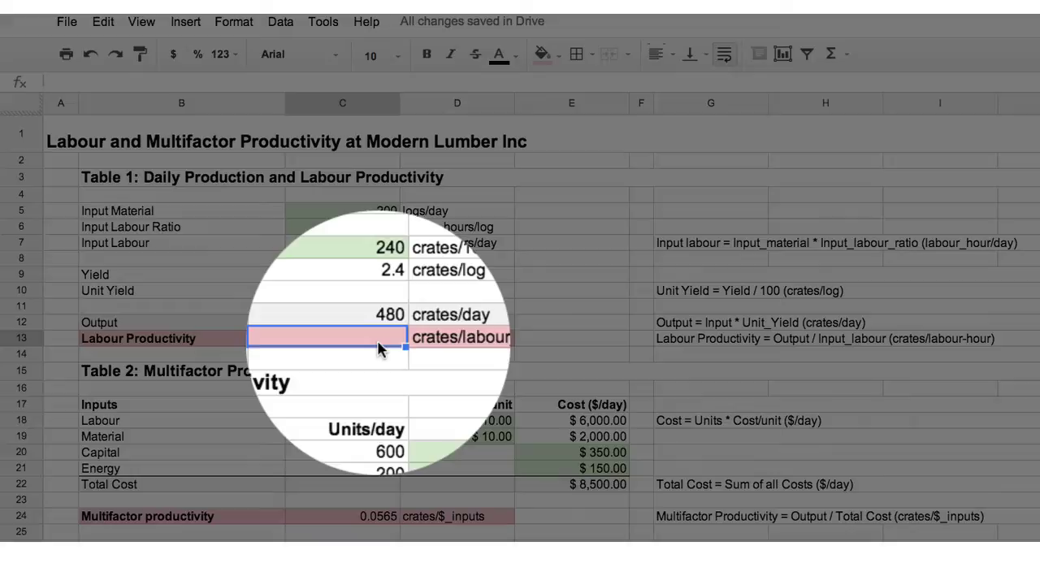
text(=)
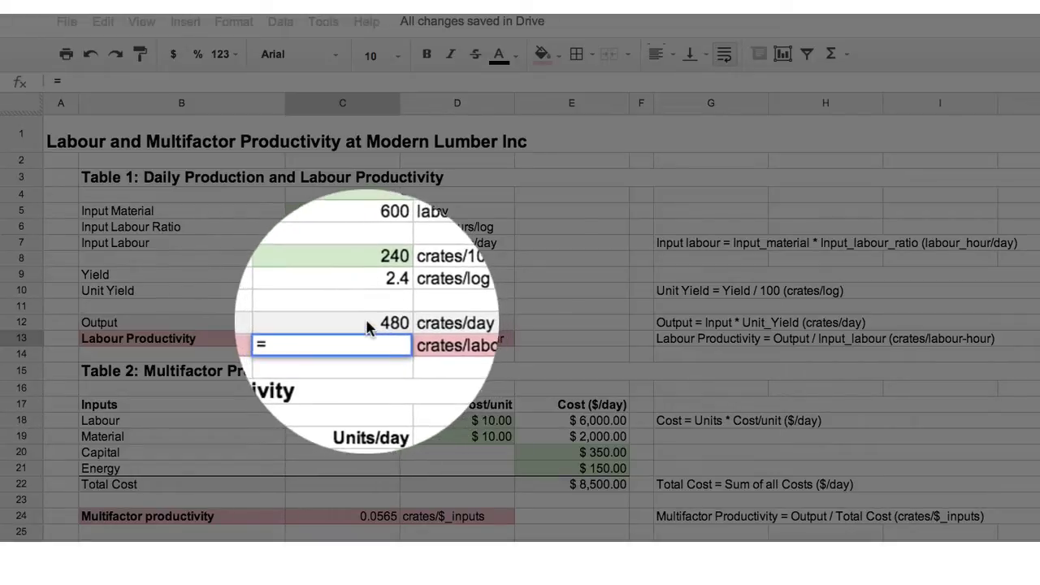
click(367, 325)
text(/)
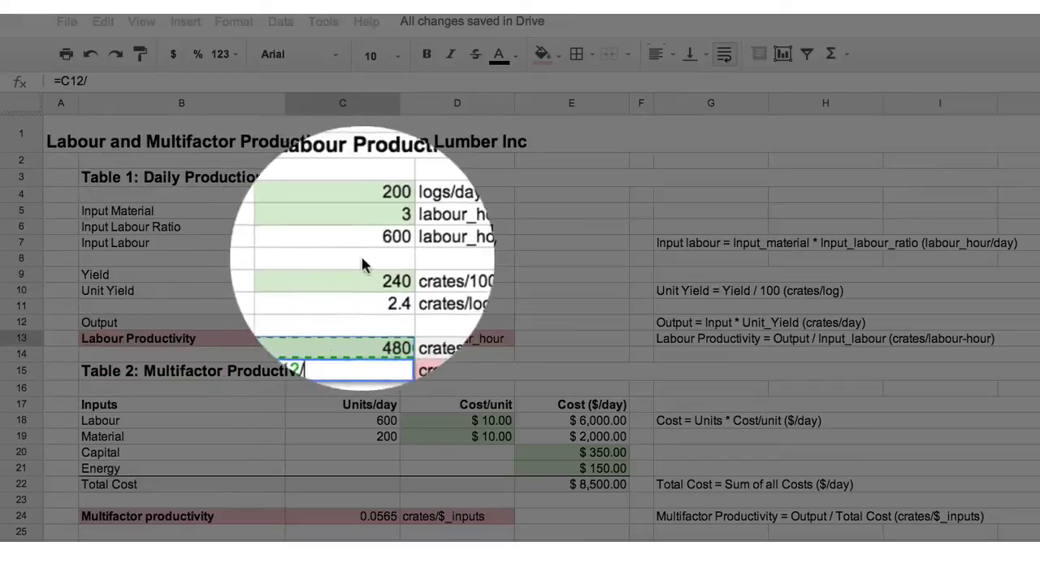
click(382, 245)
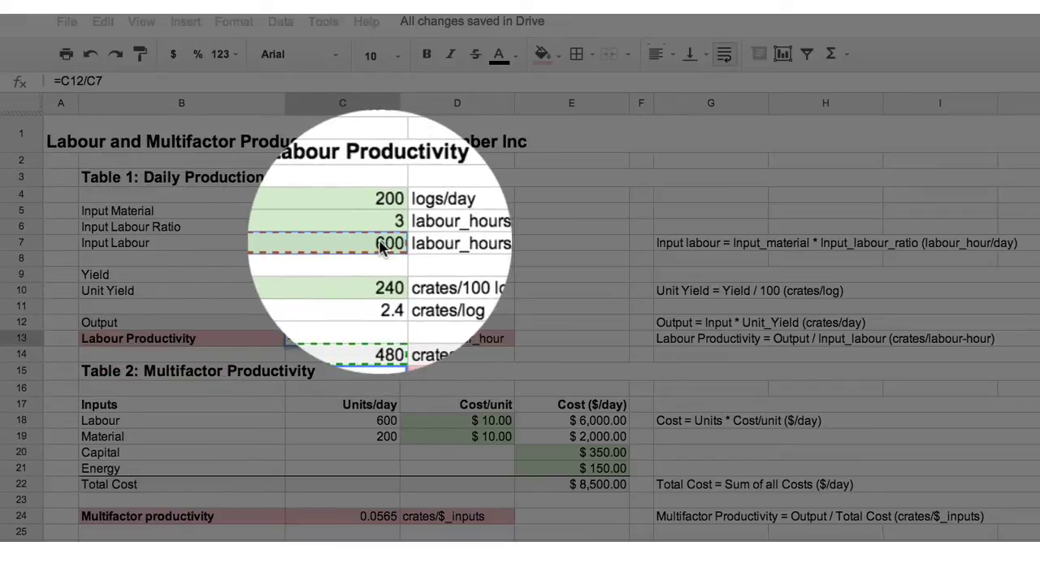
key(Return)
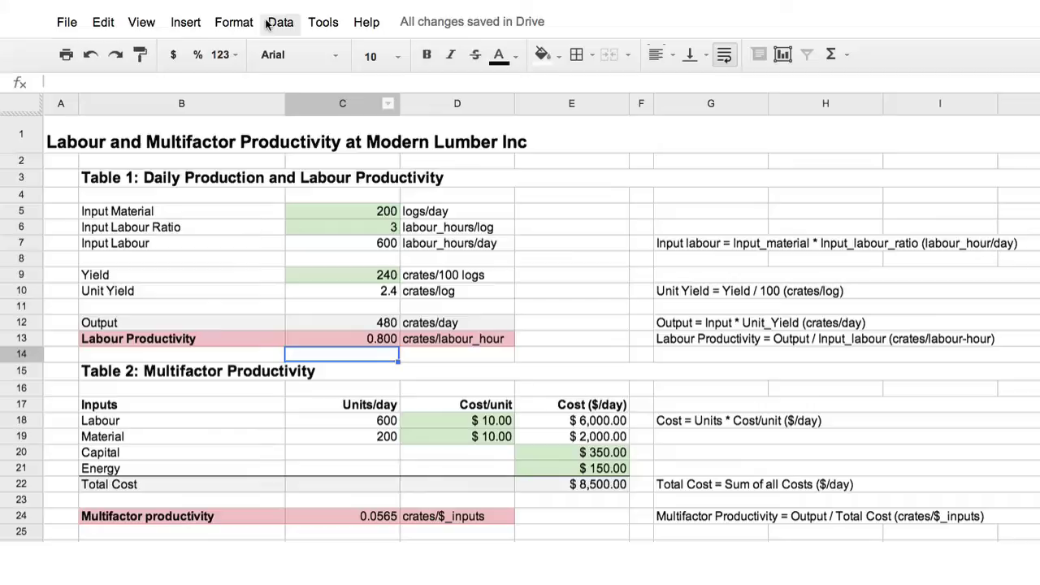
- Display all formulae in the sheet and check the input labour and labour productivity formulas in Table 1
click(141, 22)
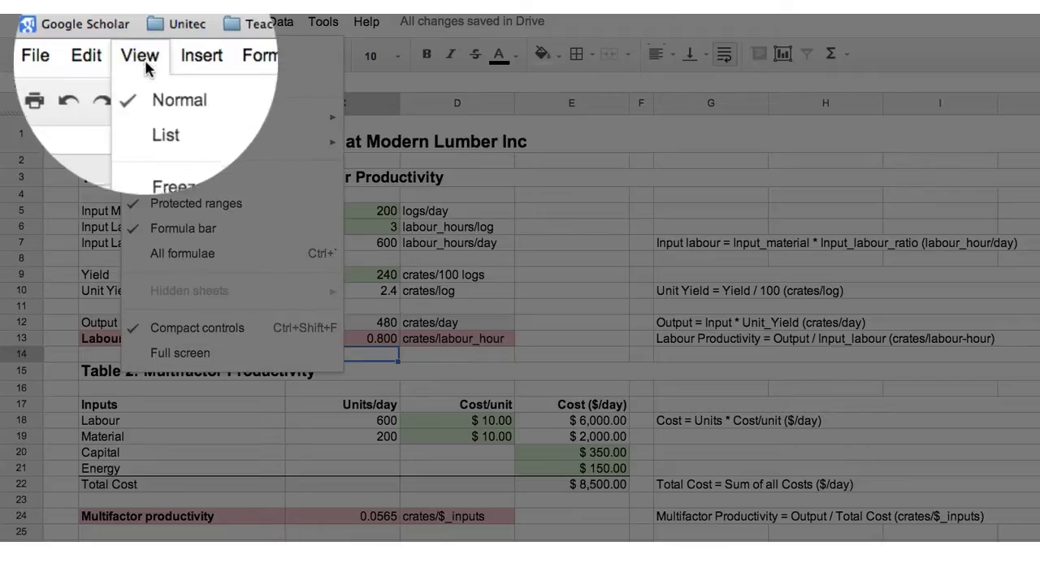
click(203, 257)
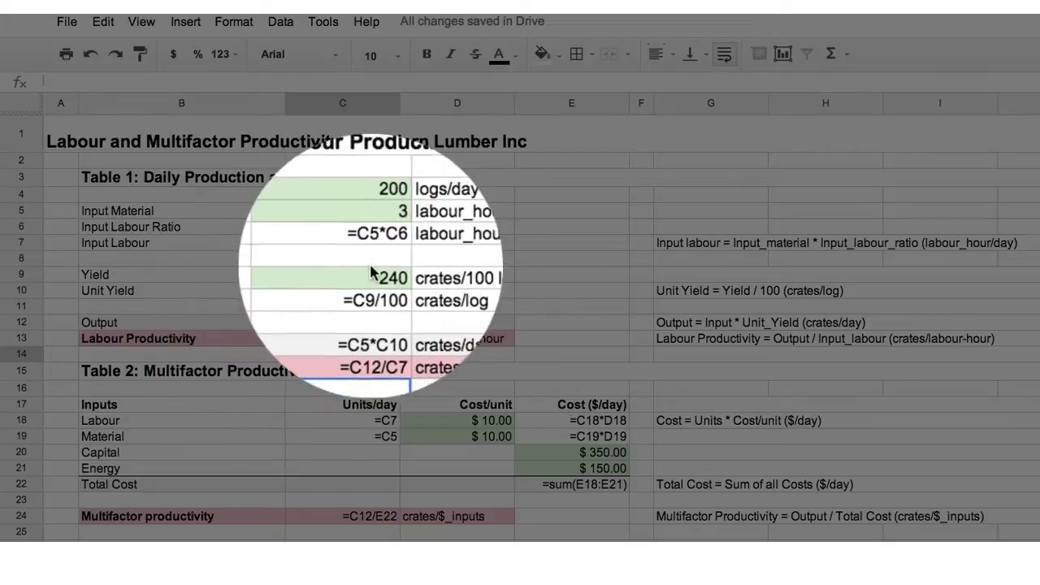
click(377, 247)
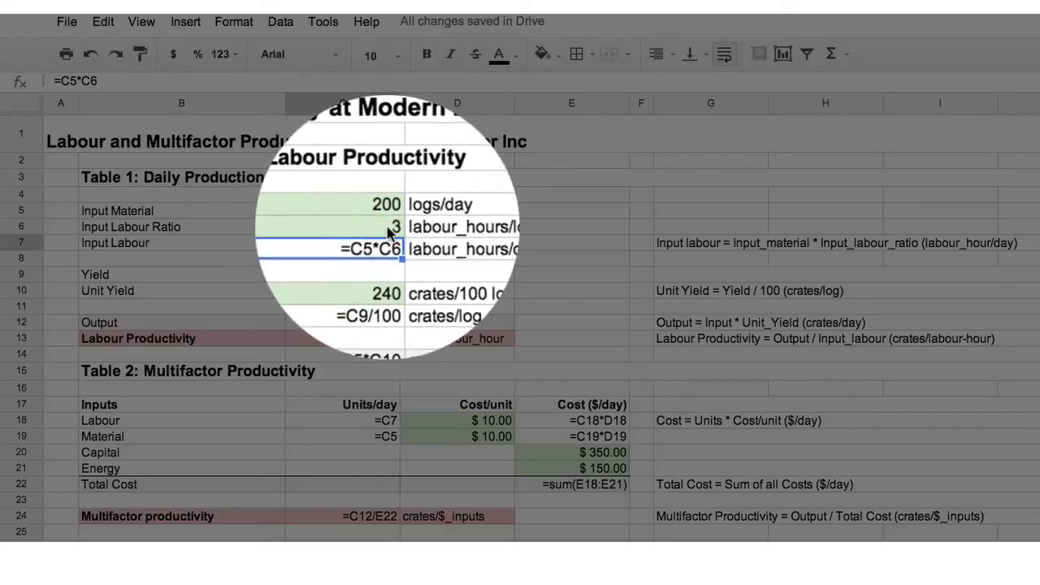
click(388, 232)
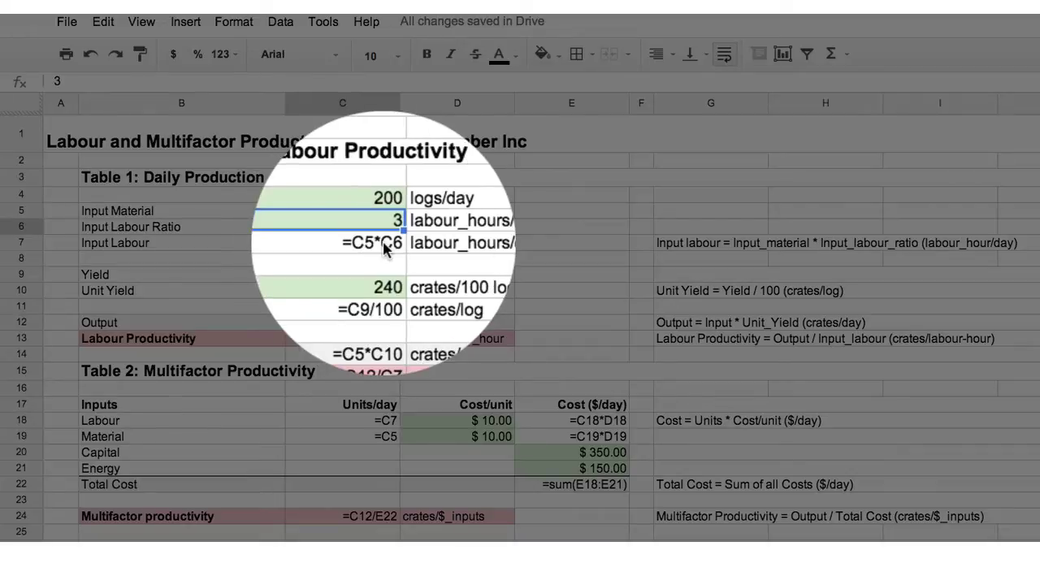
click(385, 248)
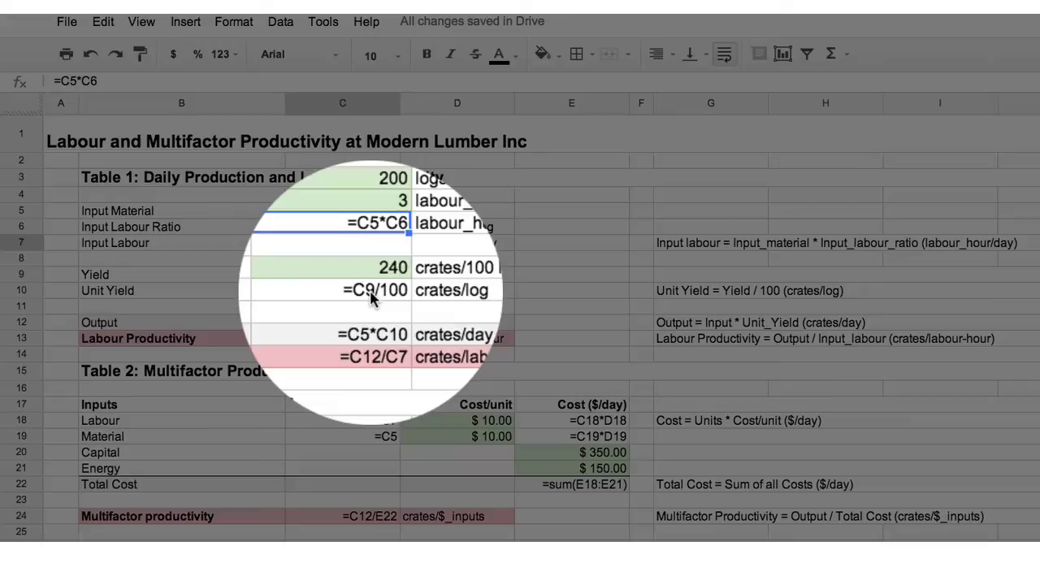
click(372, 343)
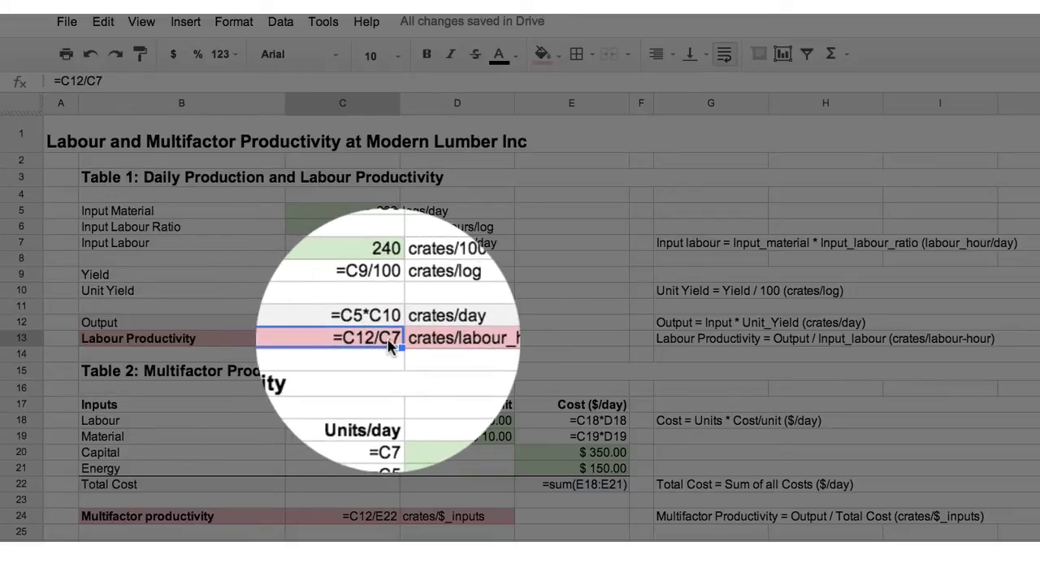
click(386, 243)
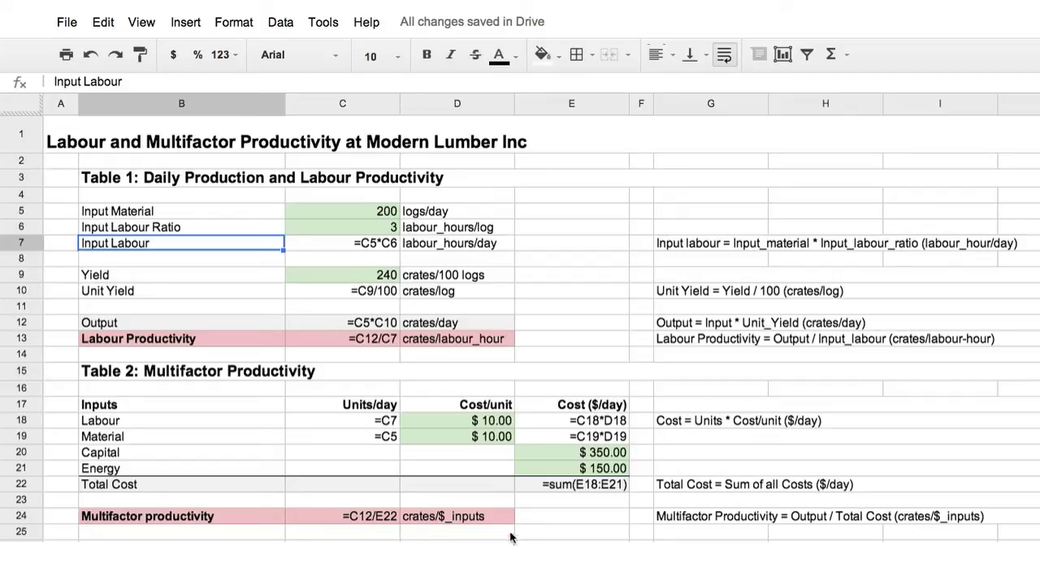
- Set the Yield in C9 of Table 1 to 260 crates per 100 logs
click(113, 277)
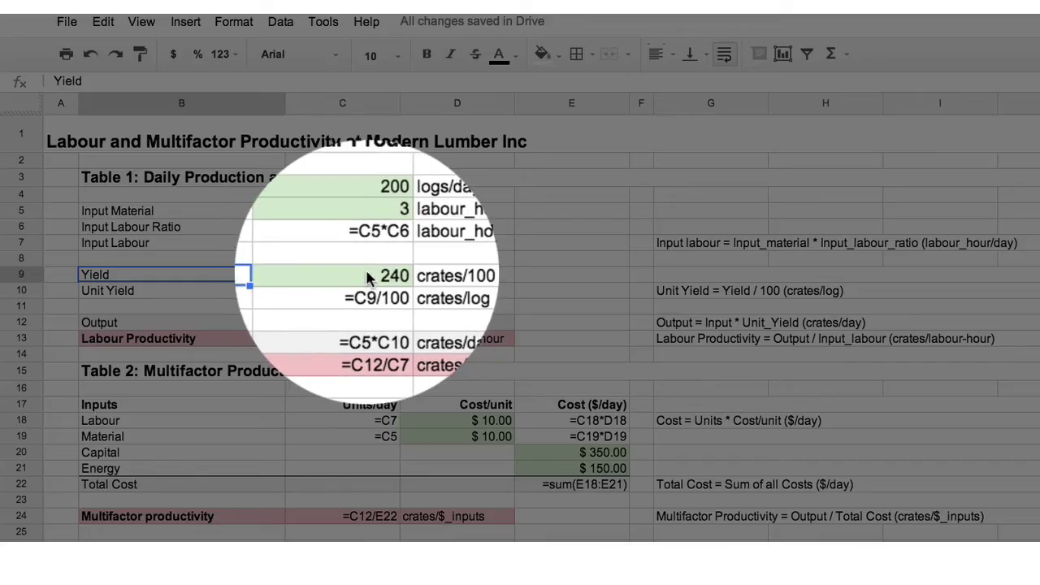
click(366, 274)
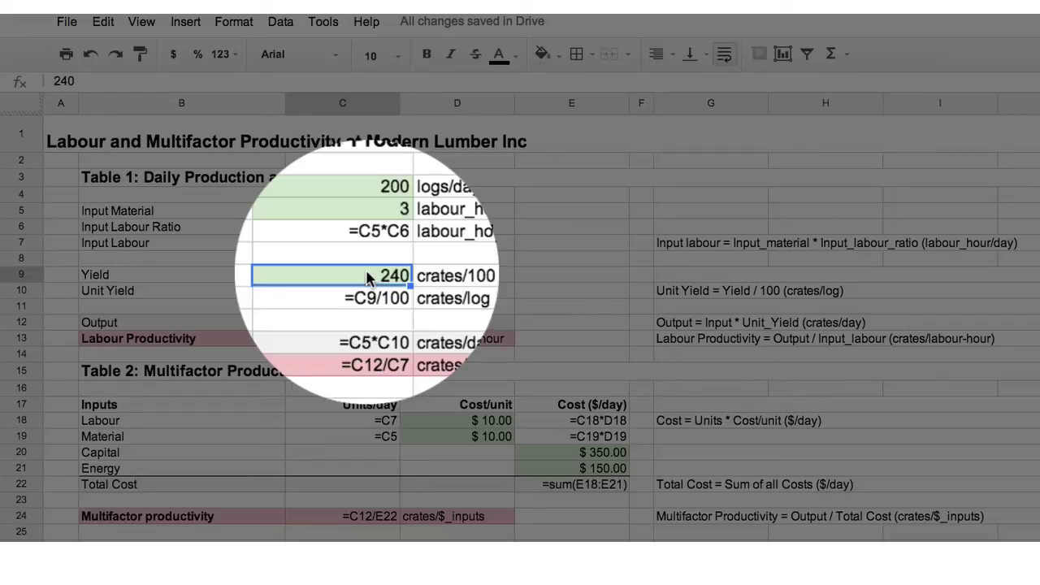
text(260)
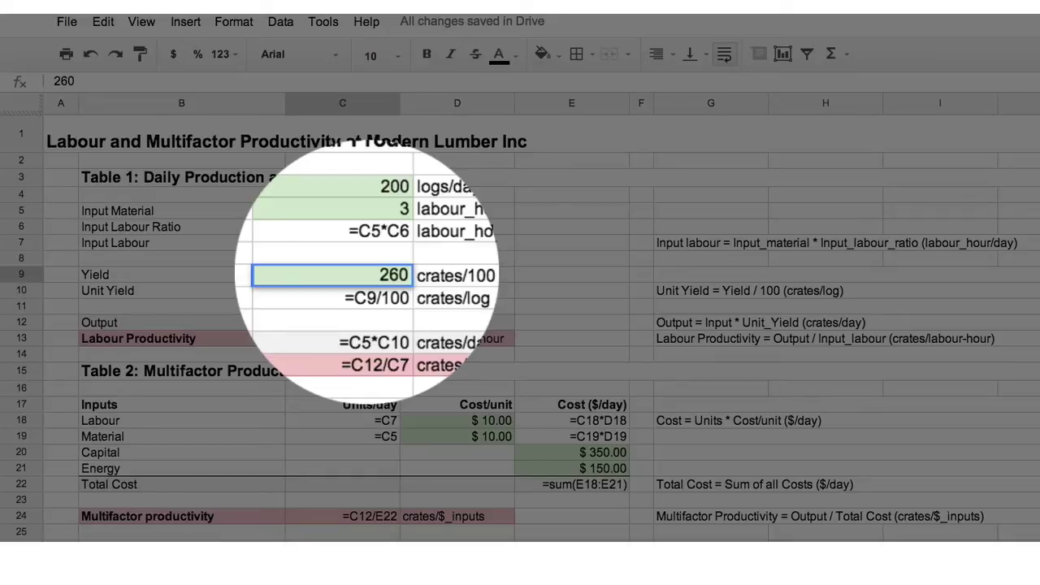
key(Return)
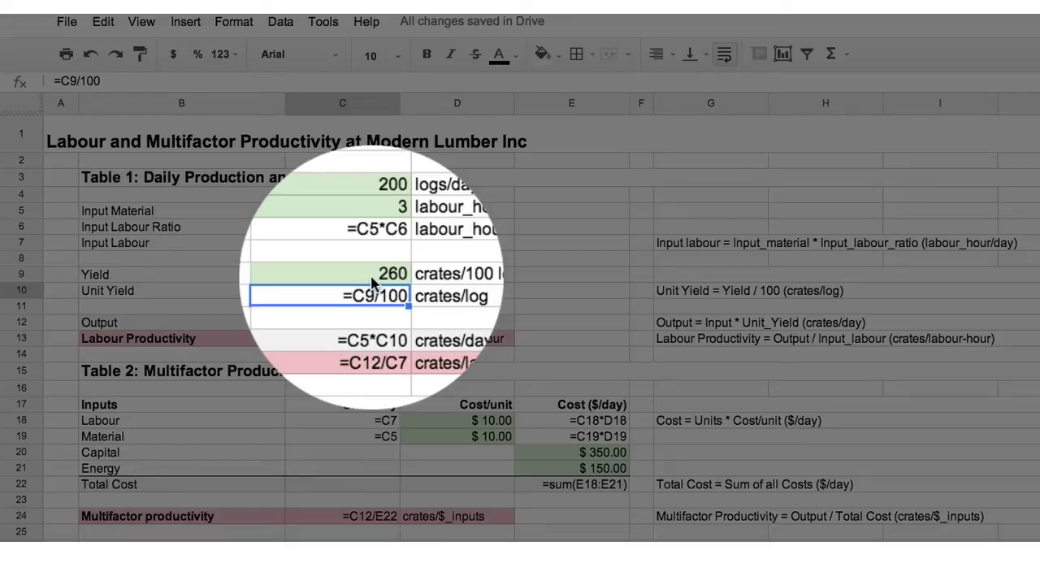
click(142, 244)
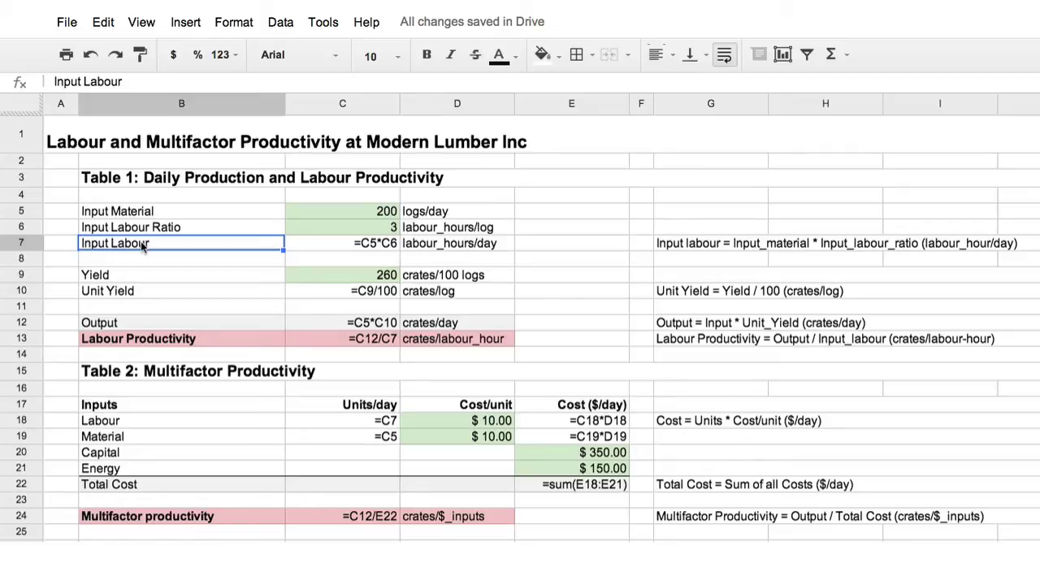
- Extend the Table 1 heading to read "Table 1: Daily Production and Labour Productivity including professional buyer"
click(113, 183)
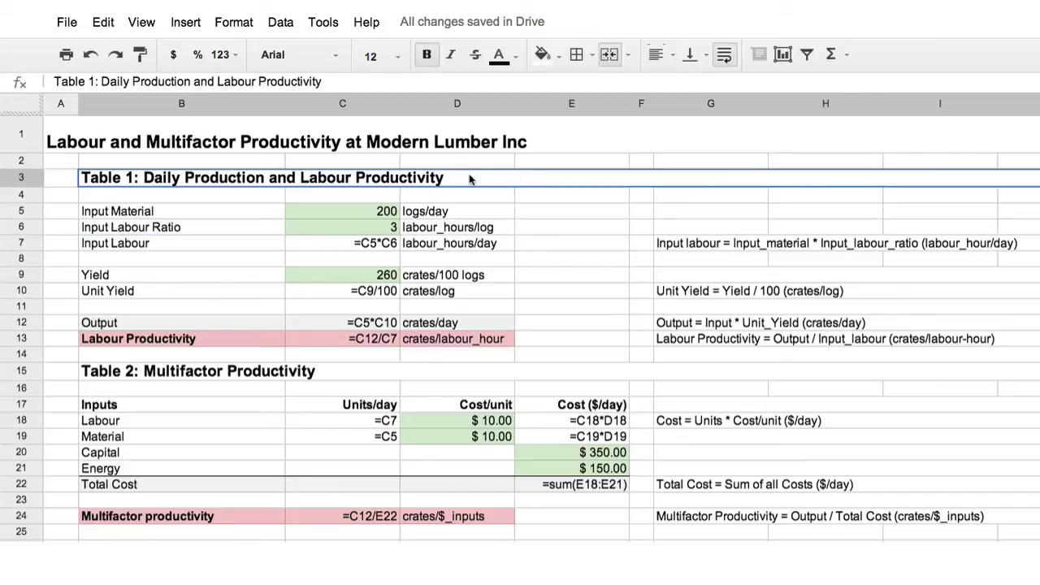
click(360, 81)
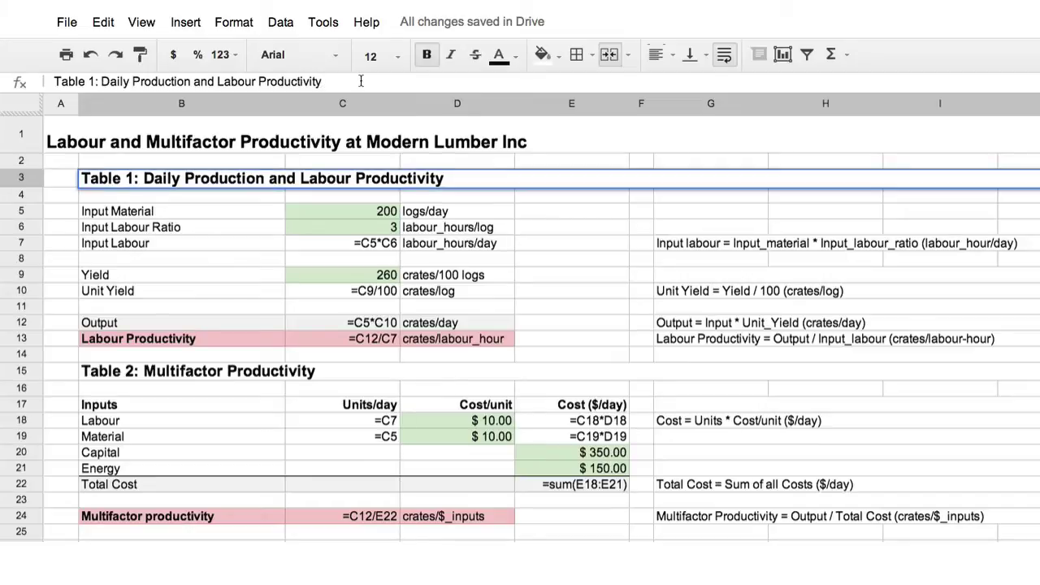
text(inclu)
text(ng profes)
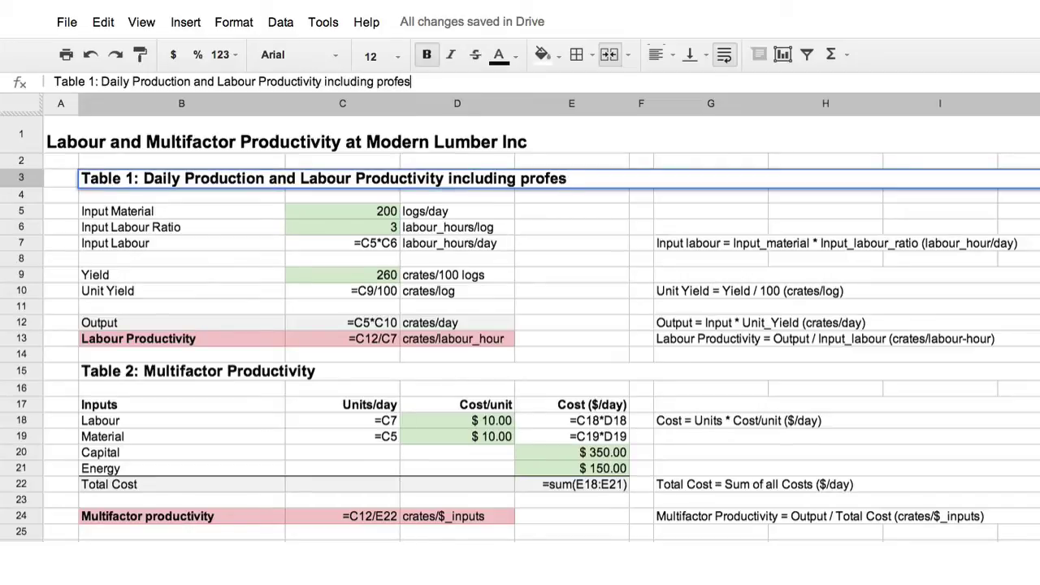
text(sional bute)
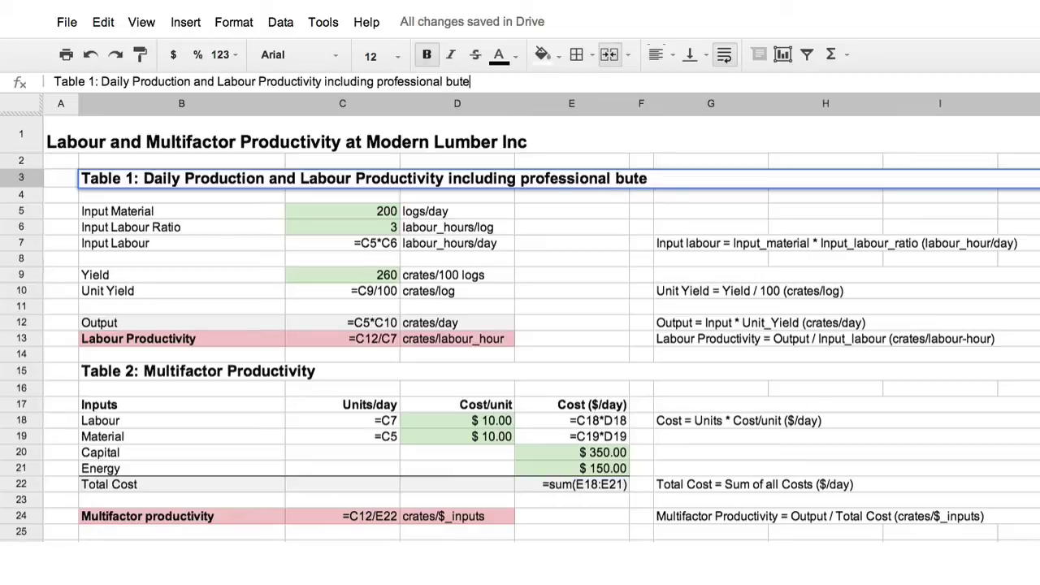
key(BackSpace)
key(BackSpace)
text(yer)
key(Return)
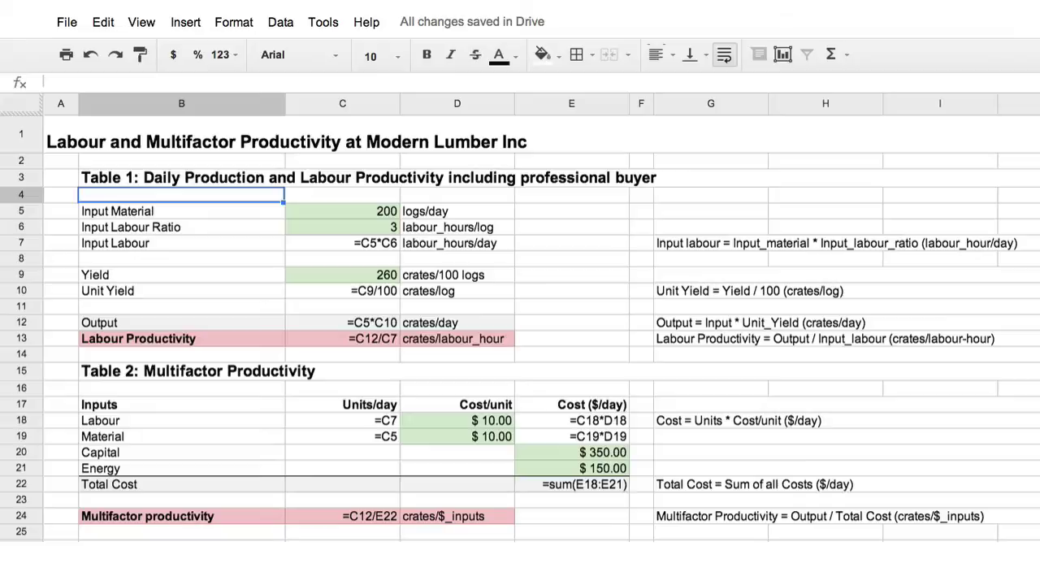
click(455, 179)
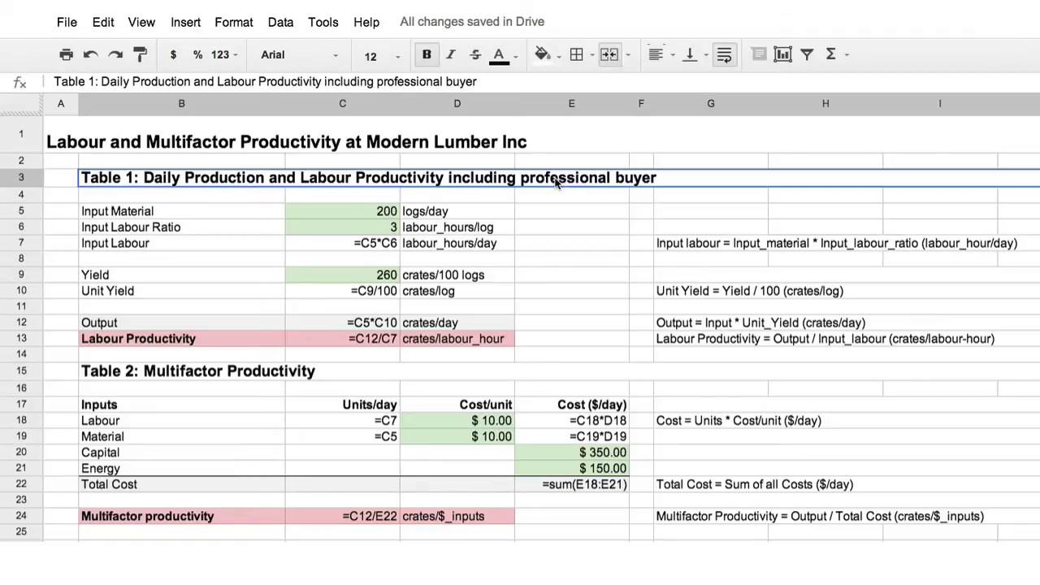
- Check the formulas for Input Labour, Labour Productivity and the Labour units per day in Table 2, and switch the sheet back to showing values
click(133, 243)
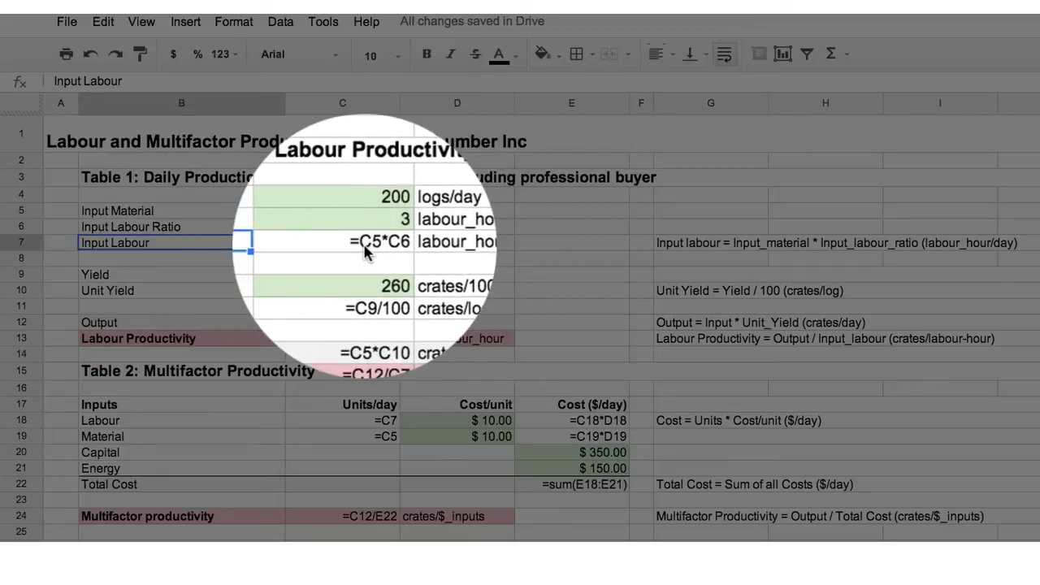
click(365, 253)
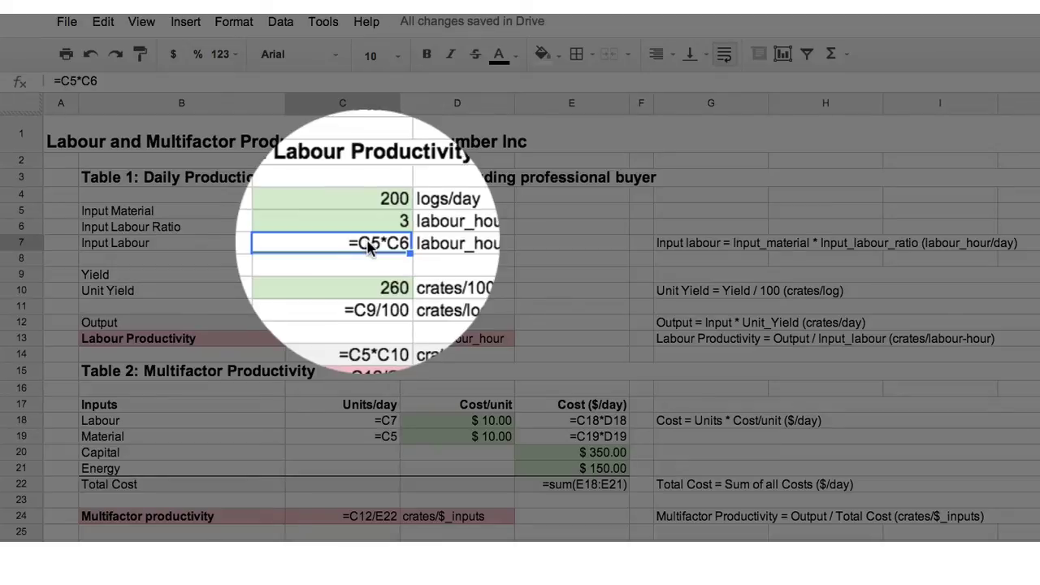
click(378, 338)
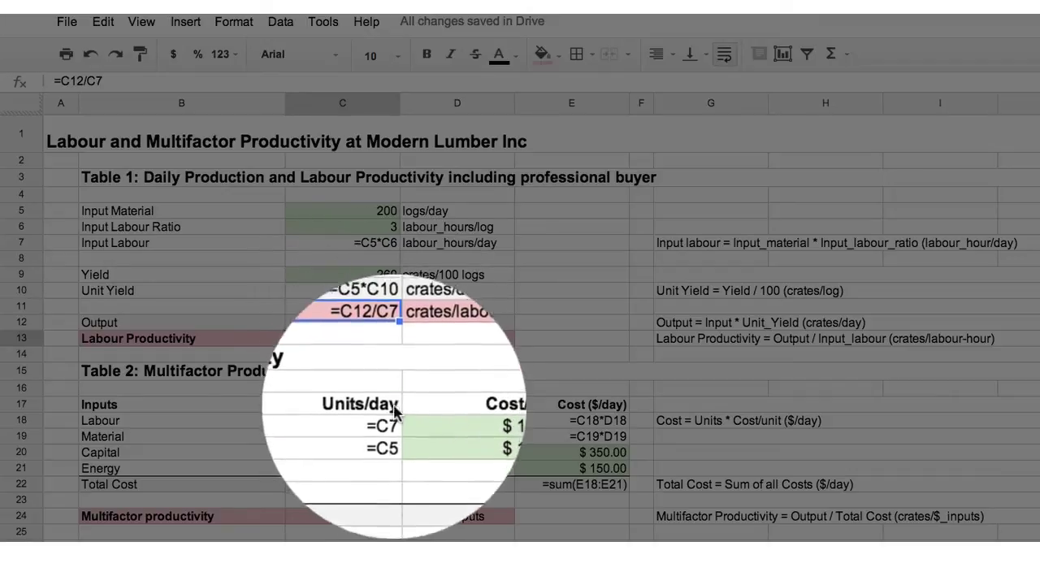
click(391, 420)
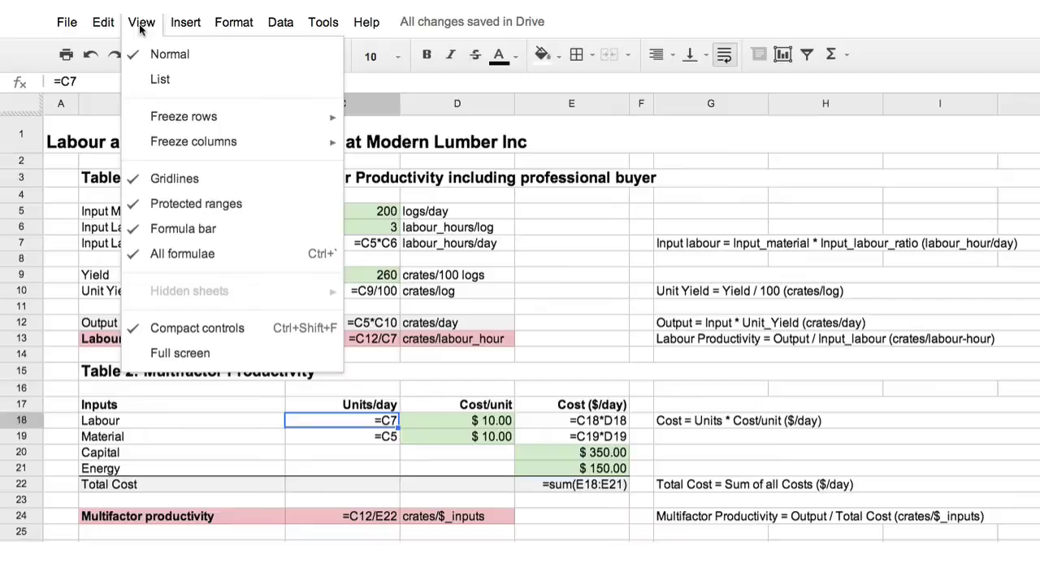
click(178, 254)
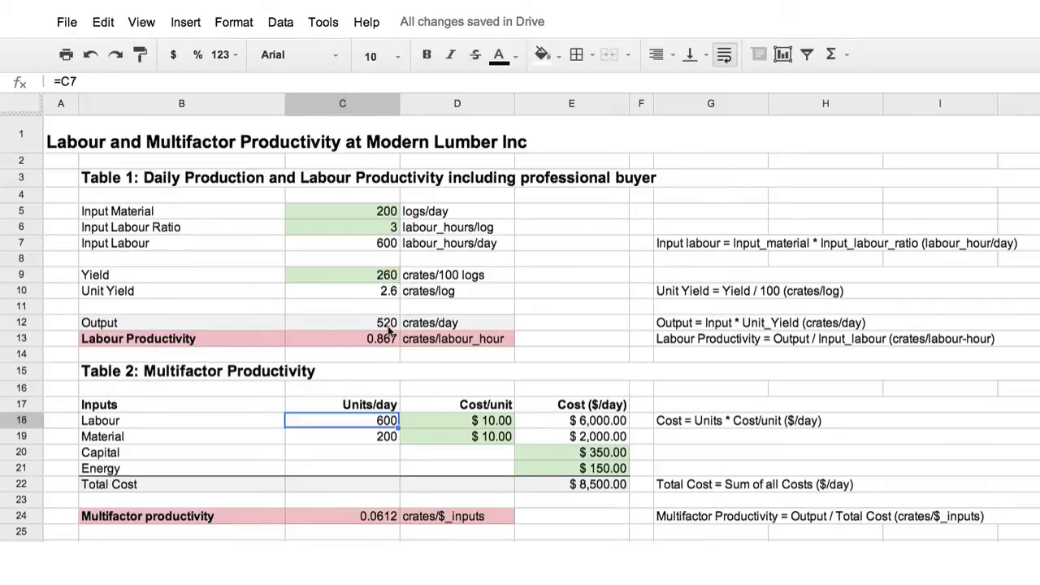
- Insert a row above Input Labour in Table 1 and label it "Input professional buyer labour" in B7
click(149, 244)
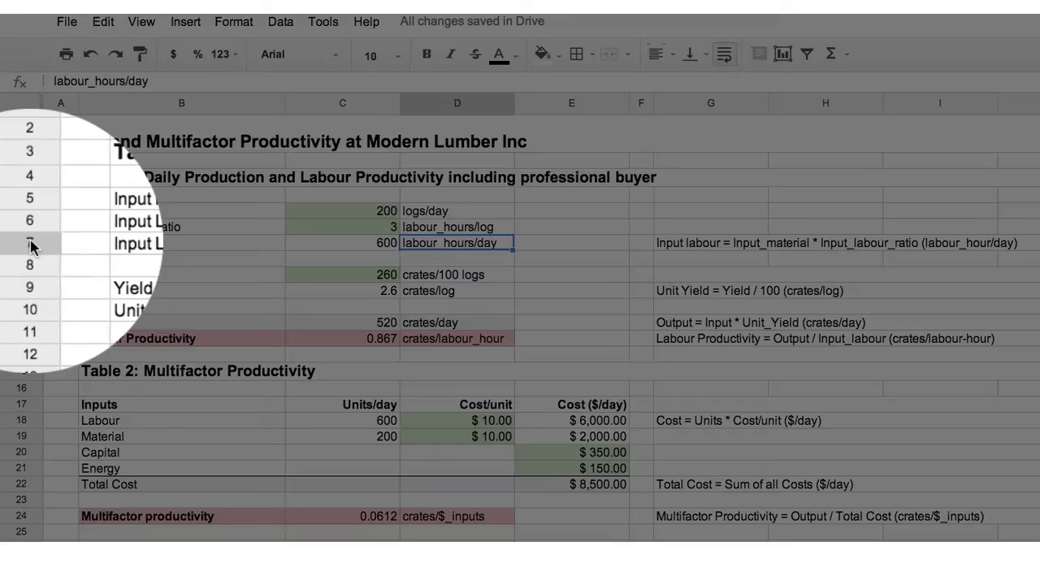
right_click(20, 248)
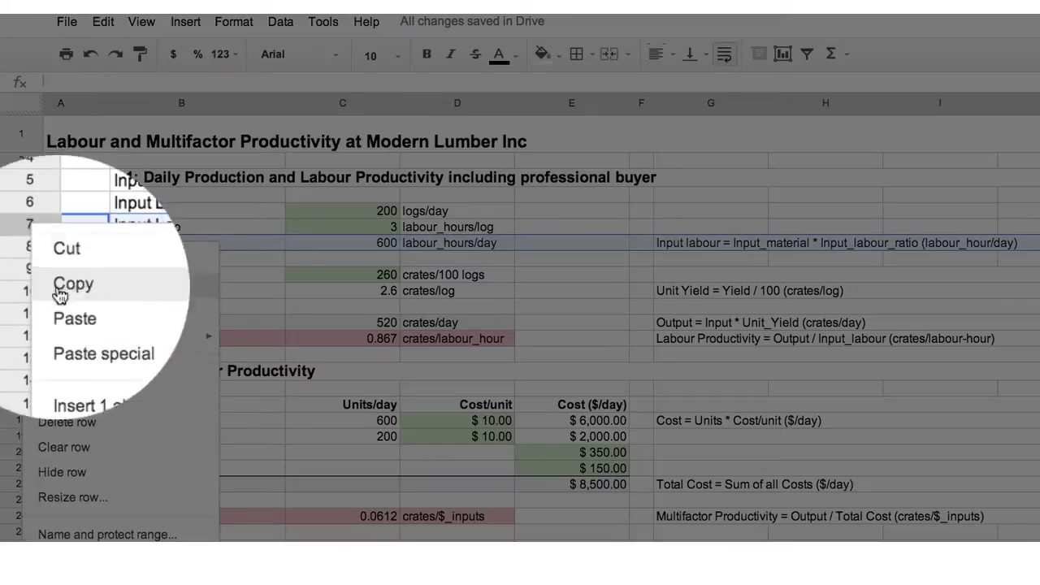
click(105, 376)
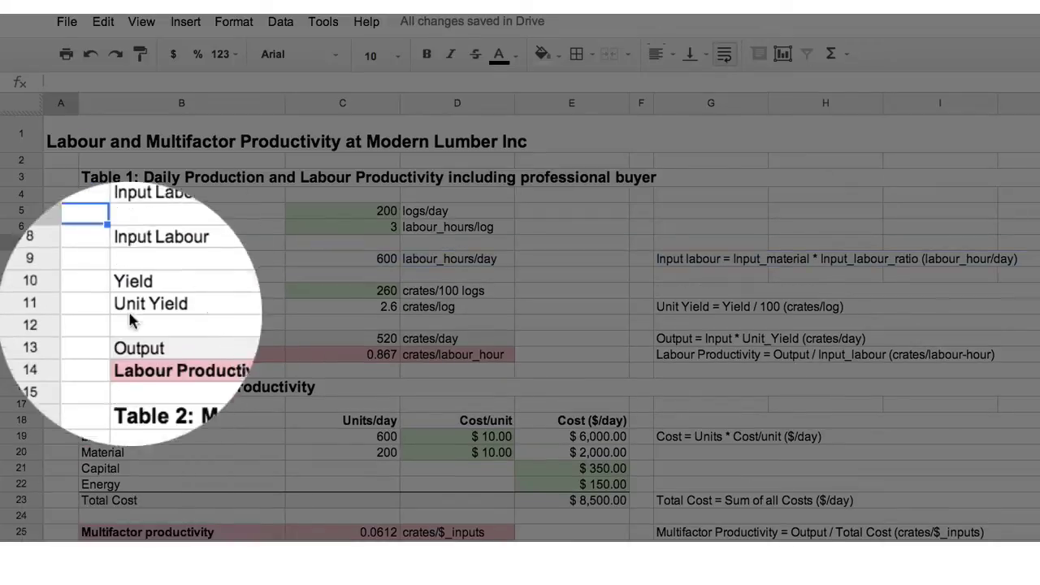
click(132, 242)
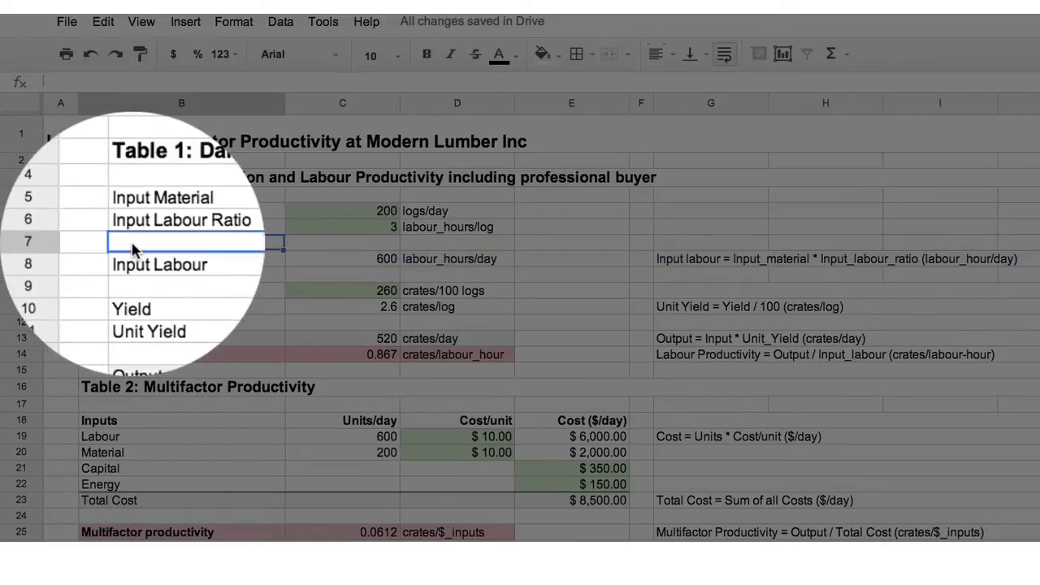
text(Inp)
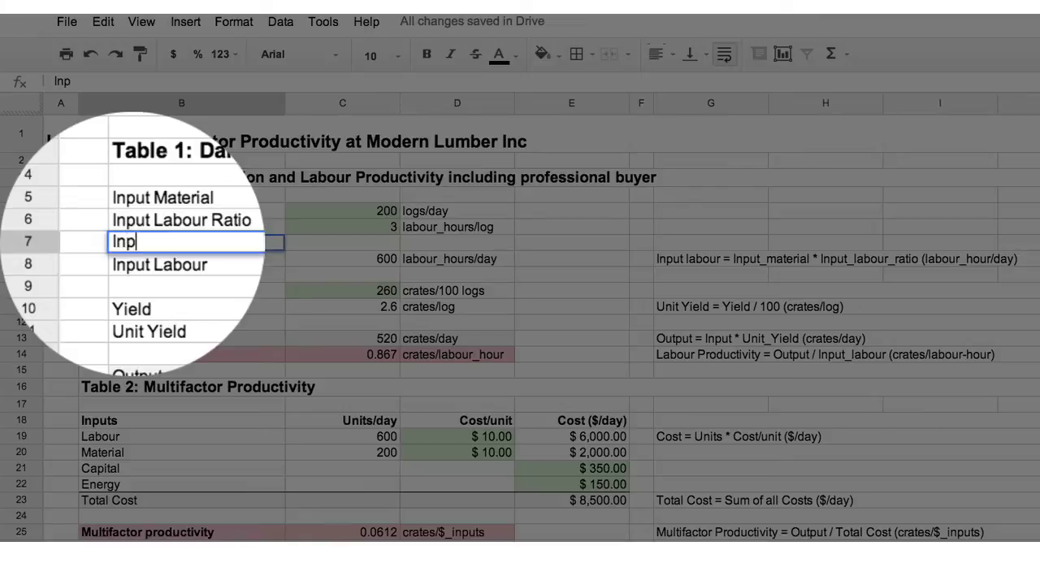
text(ut prof)
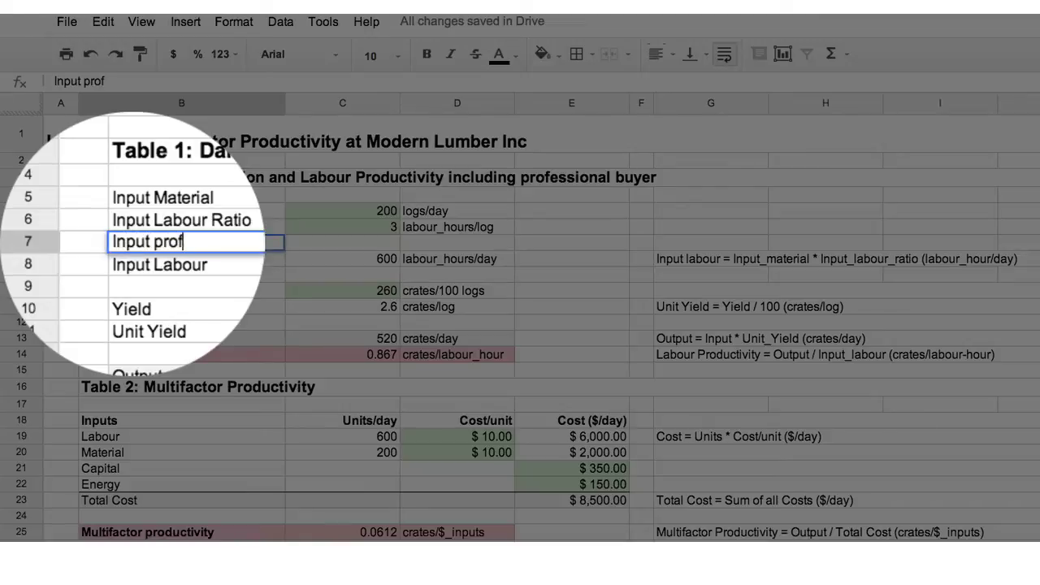
text(essional bu)
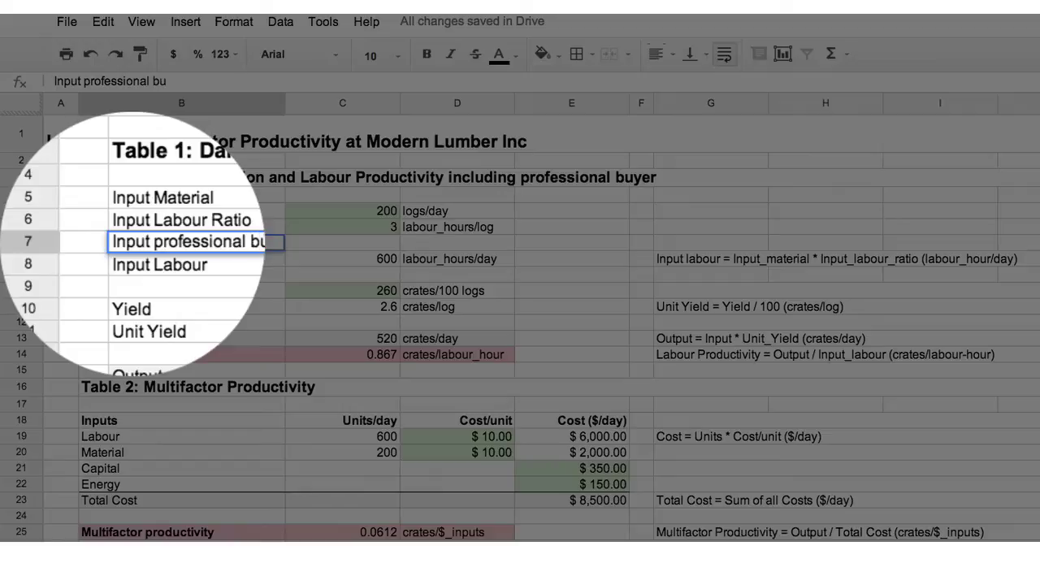
text(yer labour)
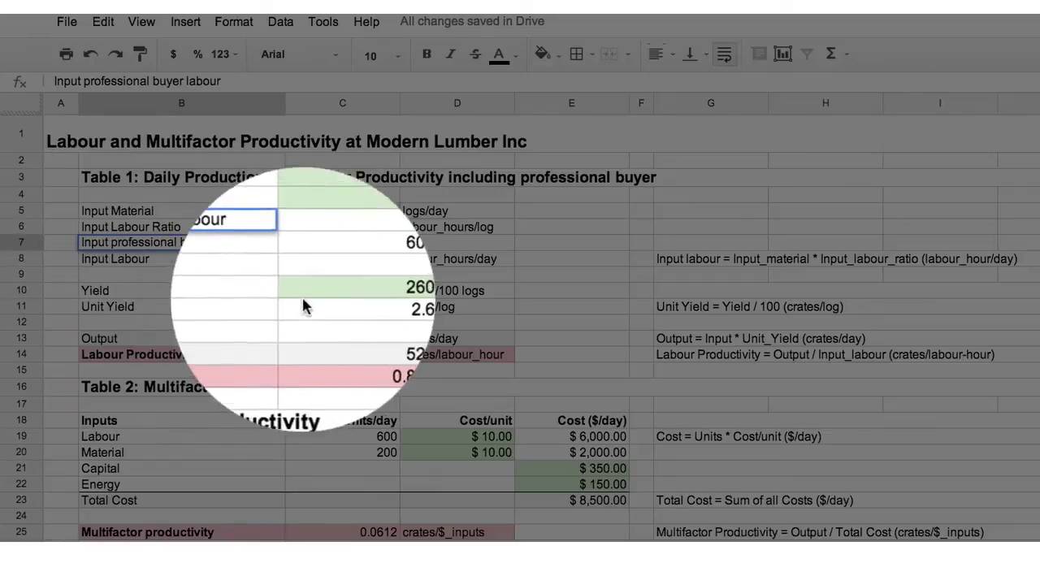
- Set the professional buyer labour in C7 to 8, with the unit labour_hours/day in D7
click(395, 242)
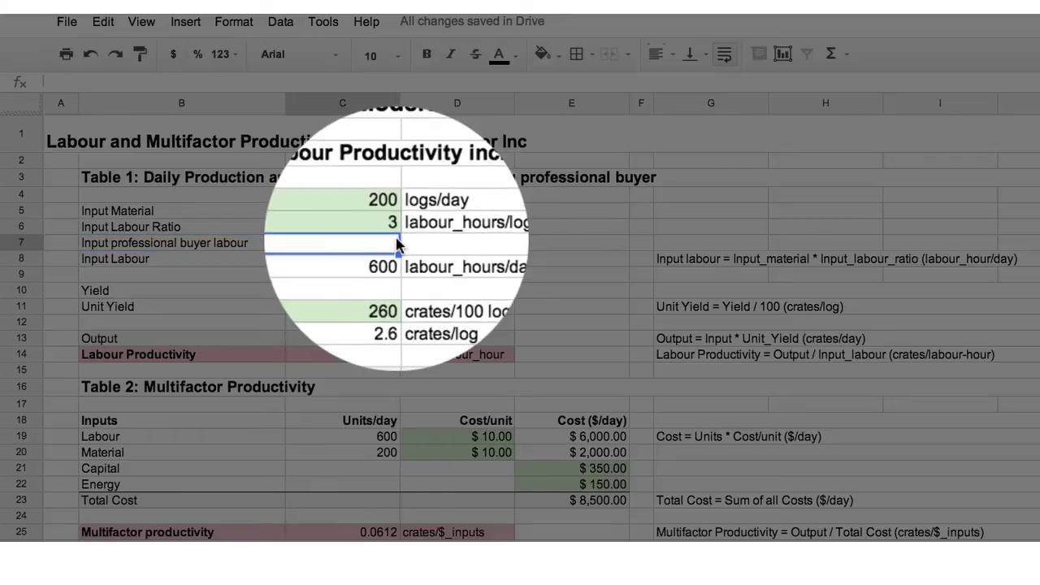
text(8)
click(421, 246)
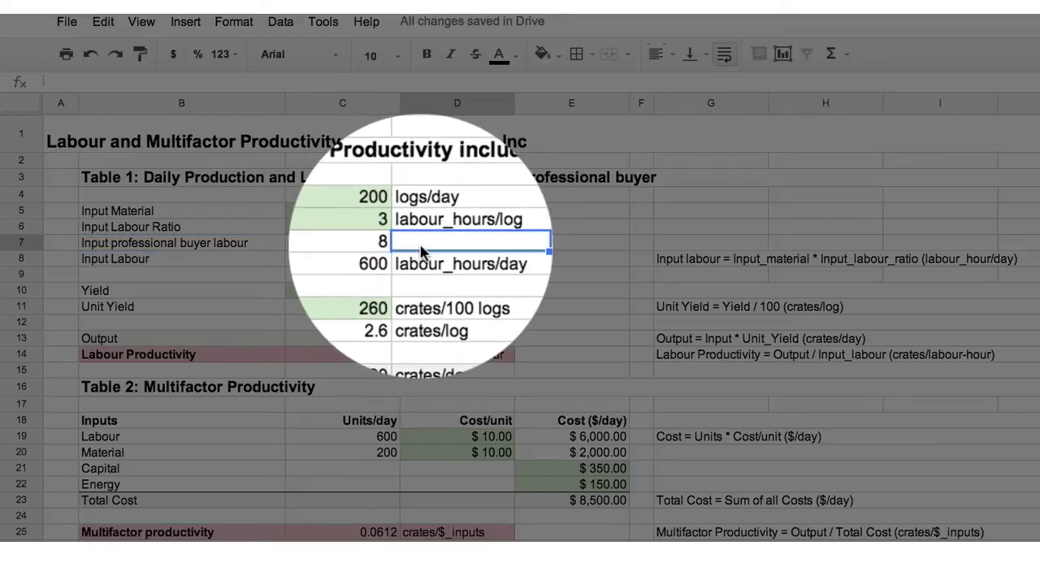
text(labour_)
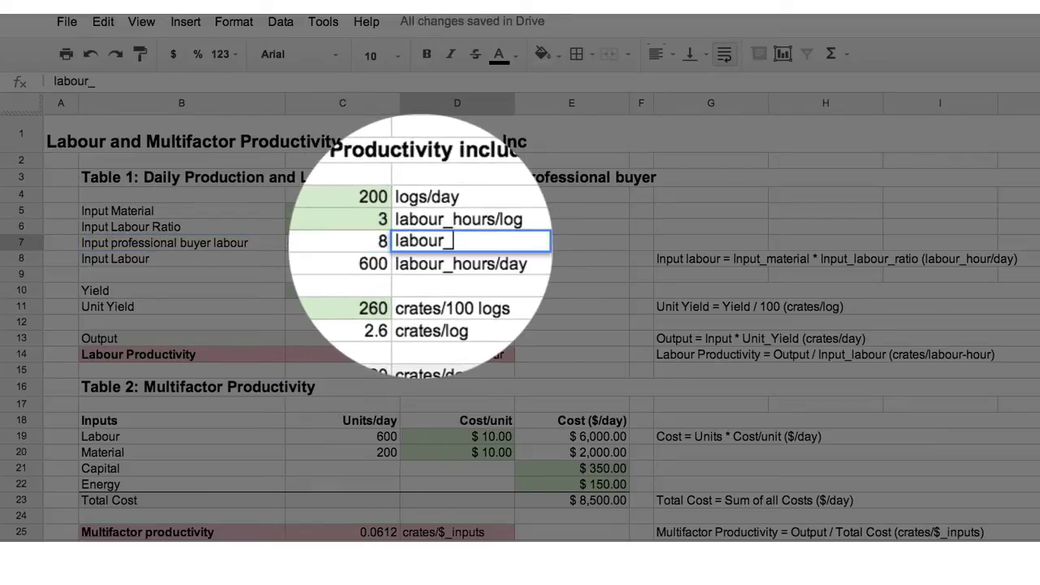
text(hours/day)
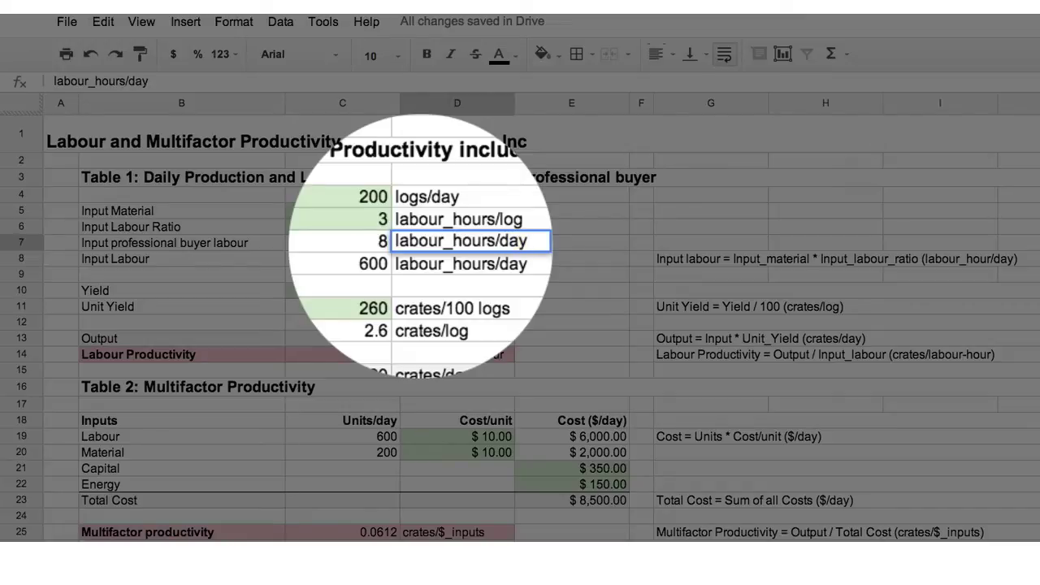
key(Return)
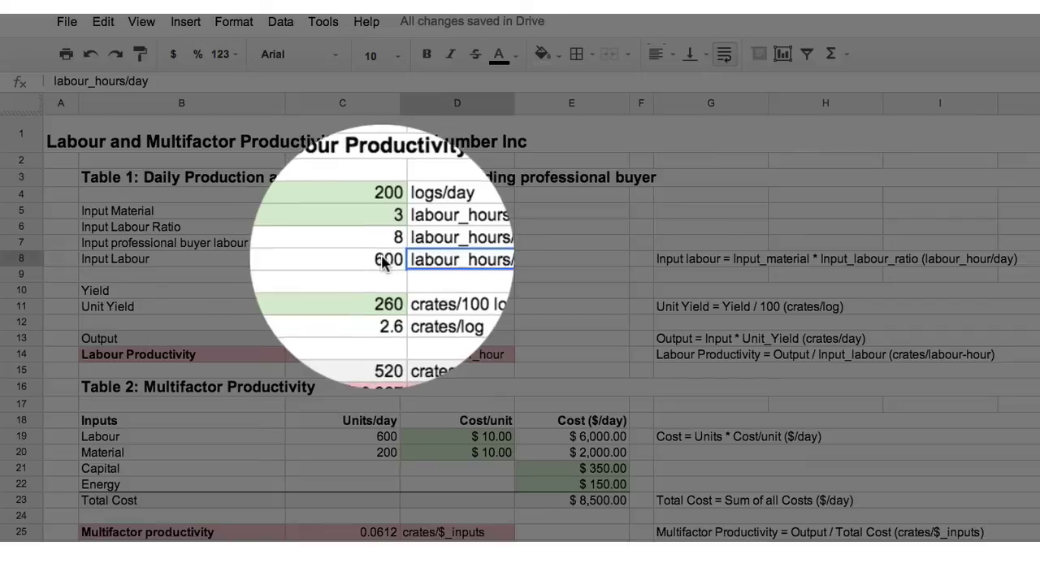
- Add the professional buyer's hours to the Input Labour formula in C8, making it =C5*C6+C7
click(382, 261)
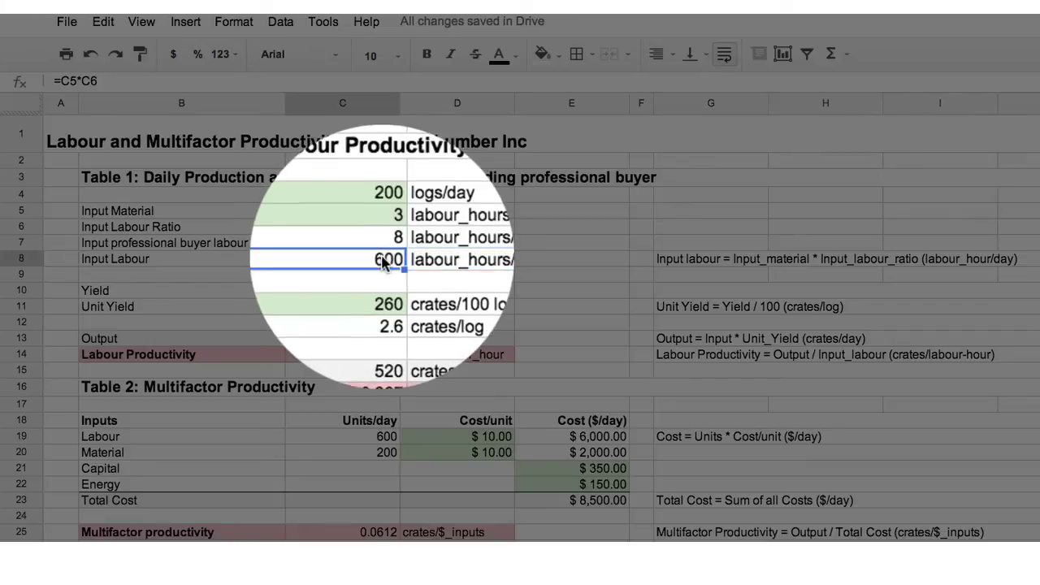
click(115, 81)
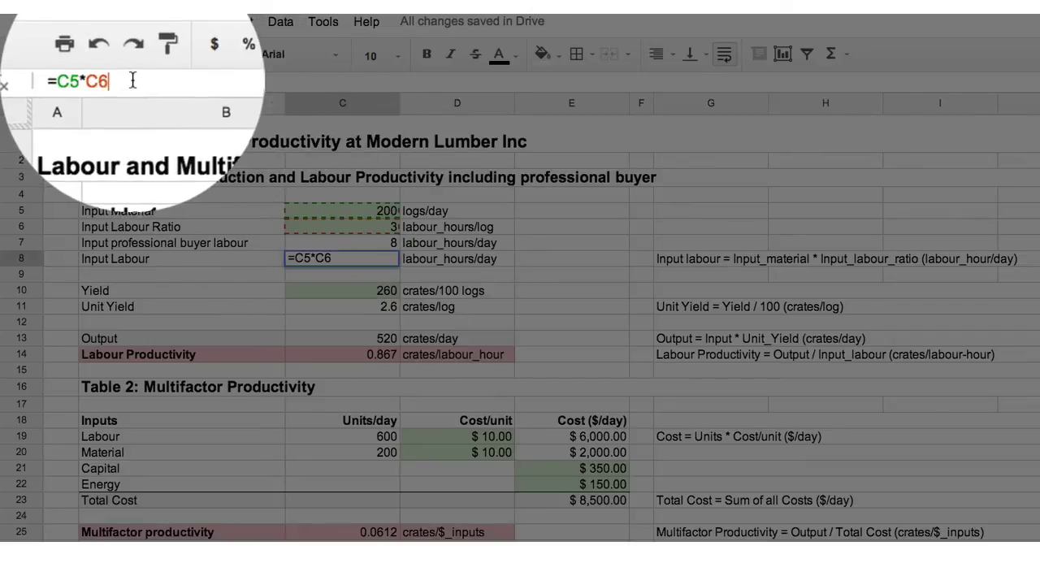
text(+)
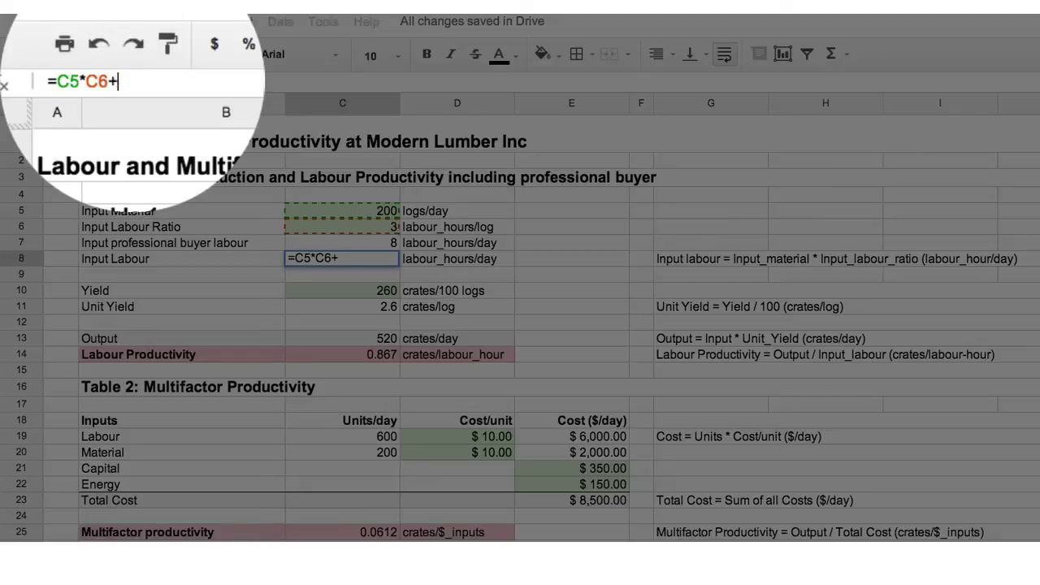
click(367, 244)
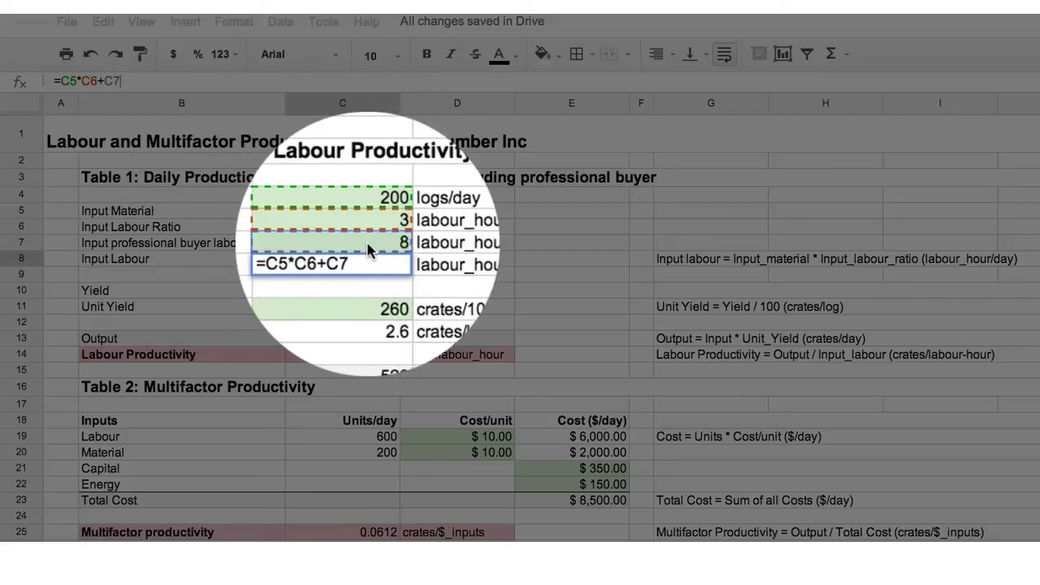
key(Return)
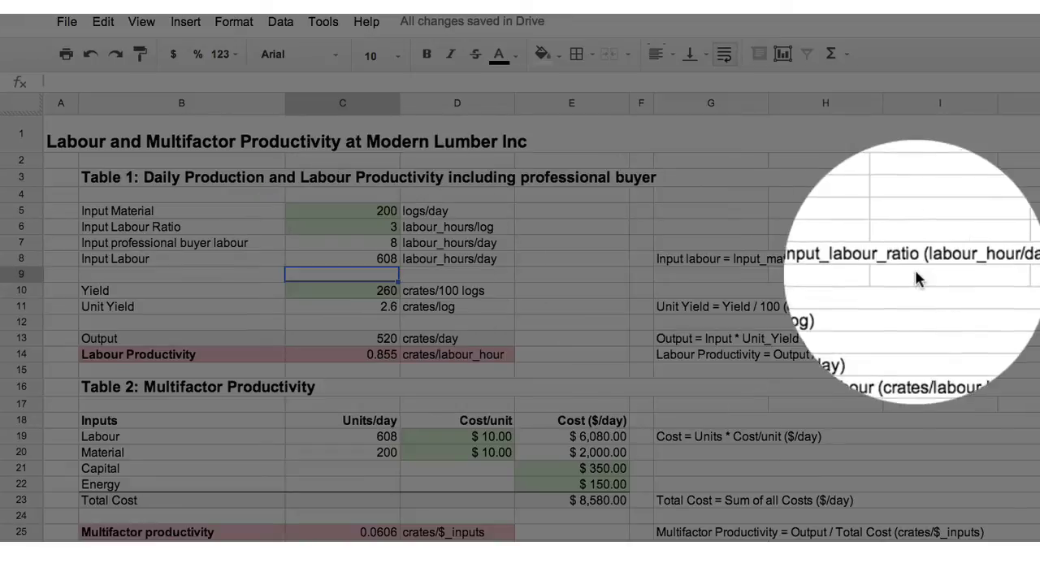
- Extend the Input labour explanation in G8 with "+ professional buyer" after Input_labour_ratio, before the unit in brackets
click(699, 260)
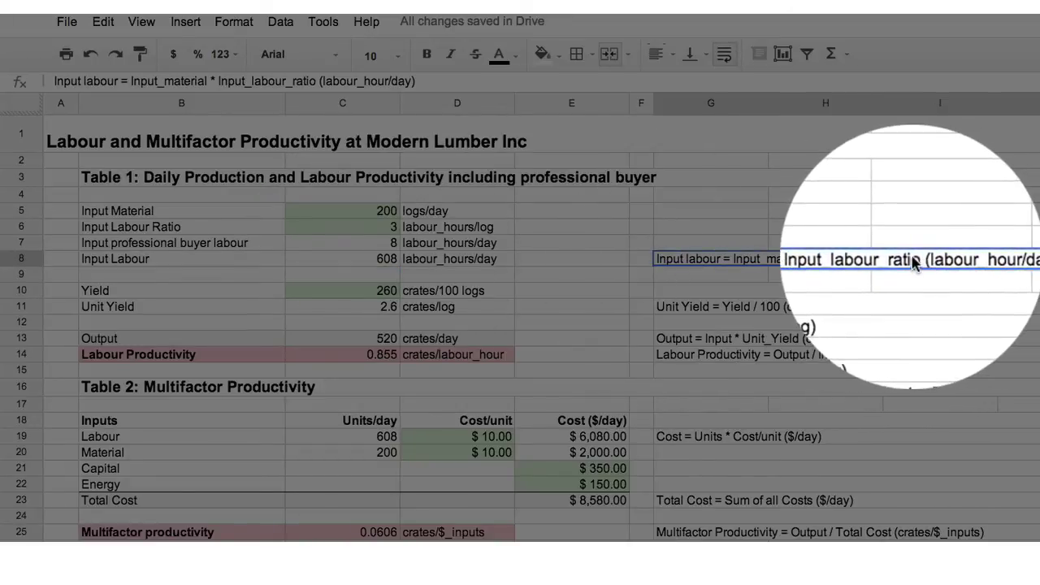
click(320, 81)
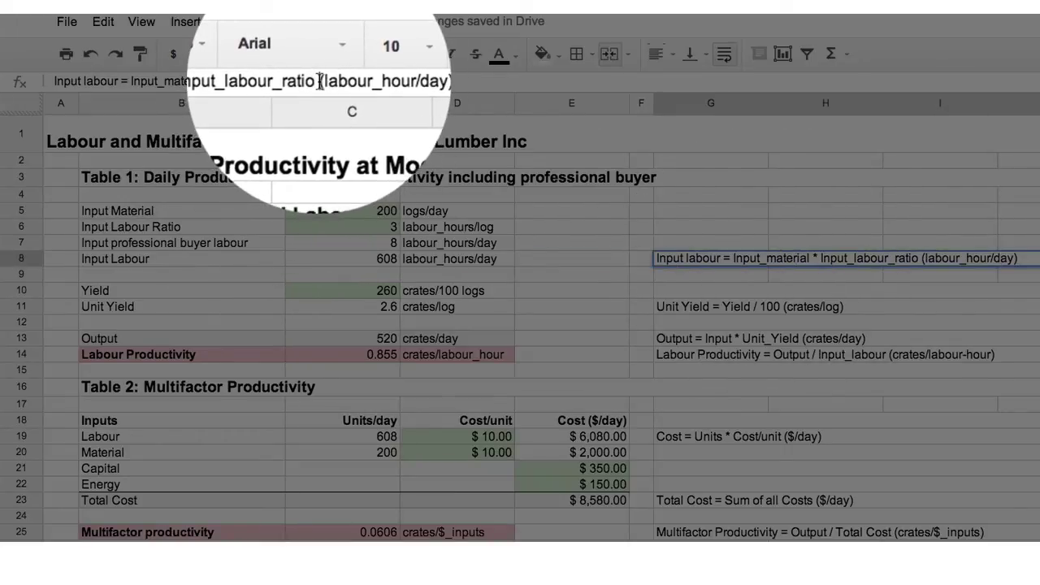
text(+ professional )
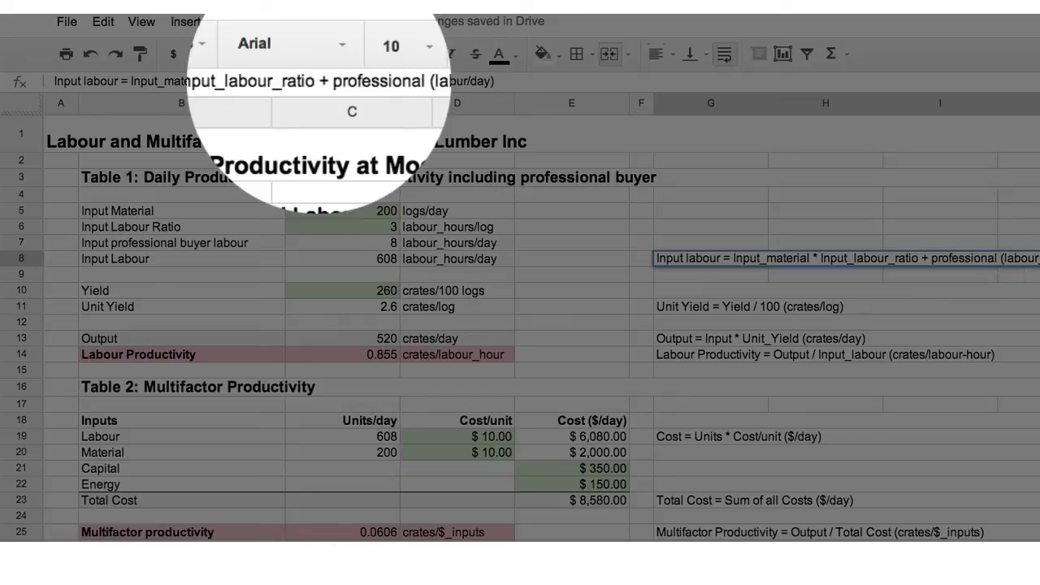
text(buyer)
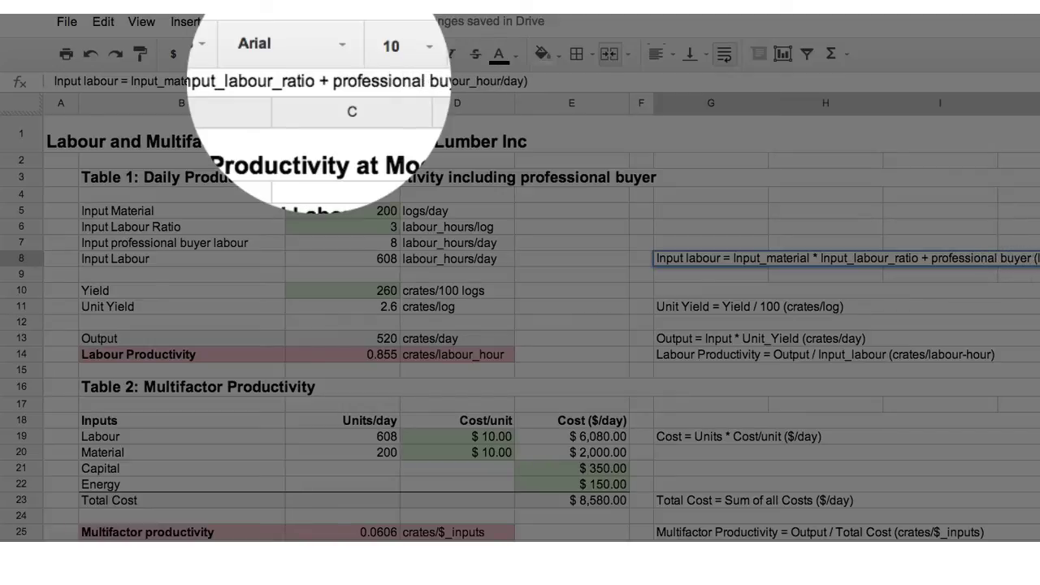
key(Return)
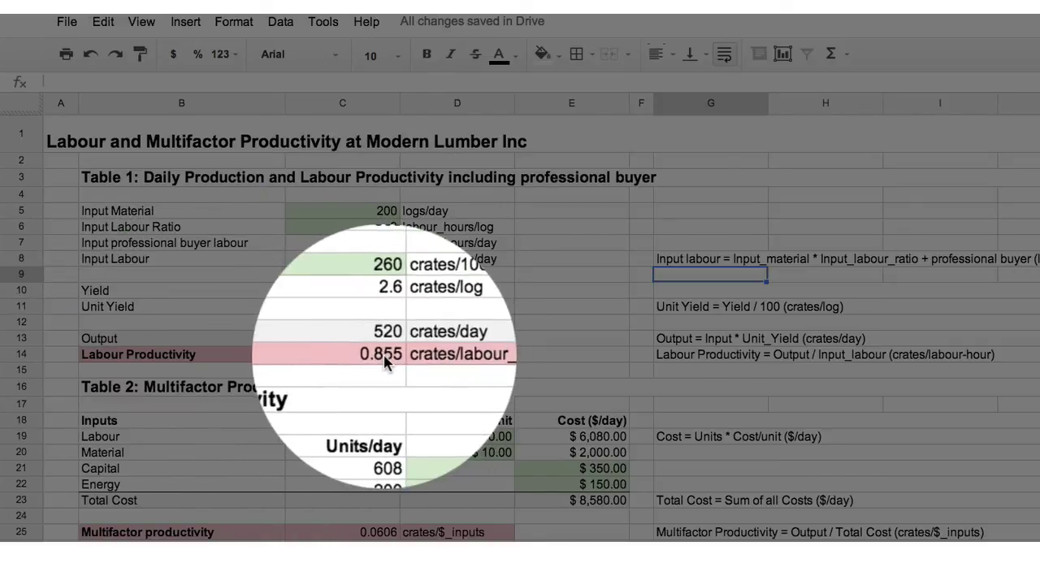
- Display all formulae and check the updated references in Input Labour, Labour Productivity and the Labour units per day in Table 2
click(386, 360)
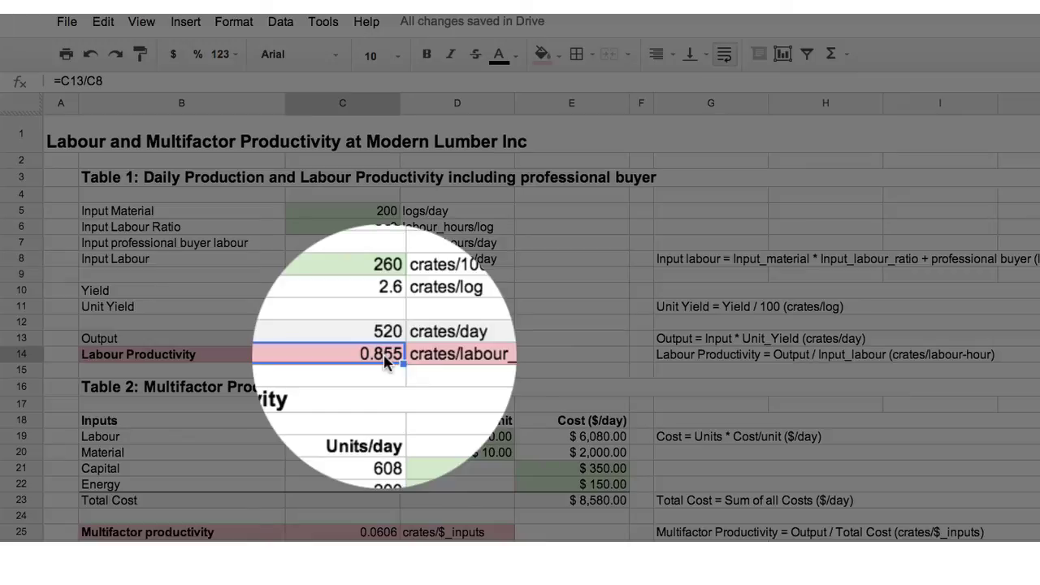
click(204, 338)
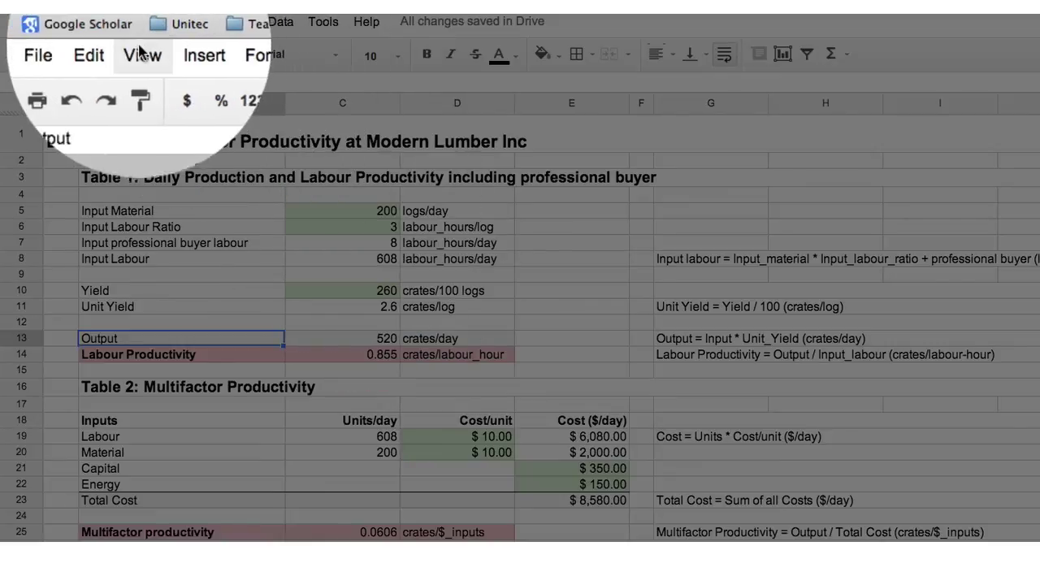
click(143, 22)
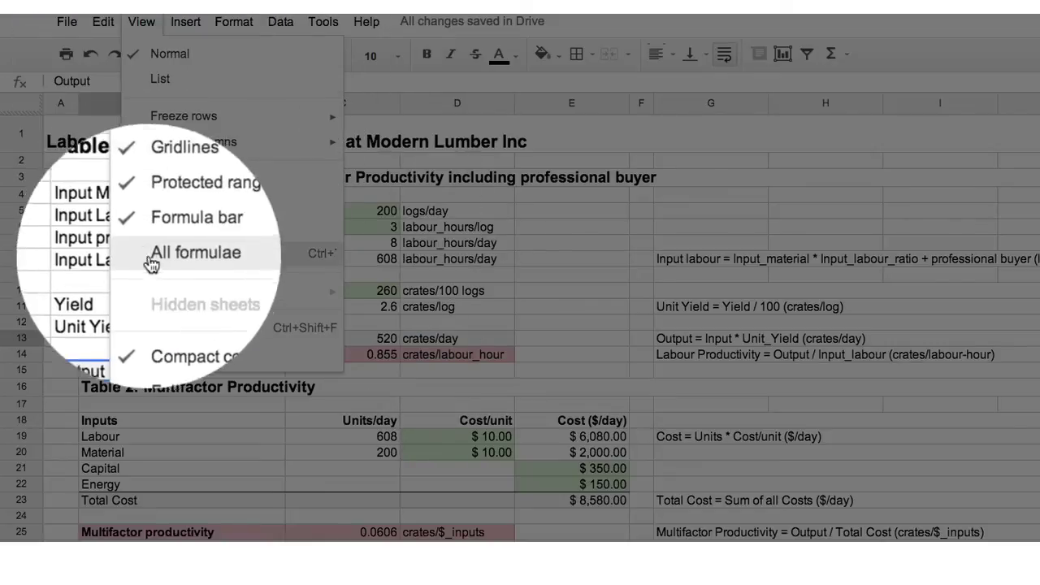
click(162, 260)
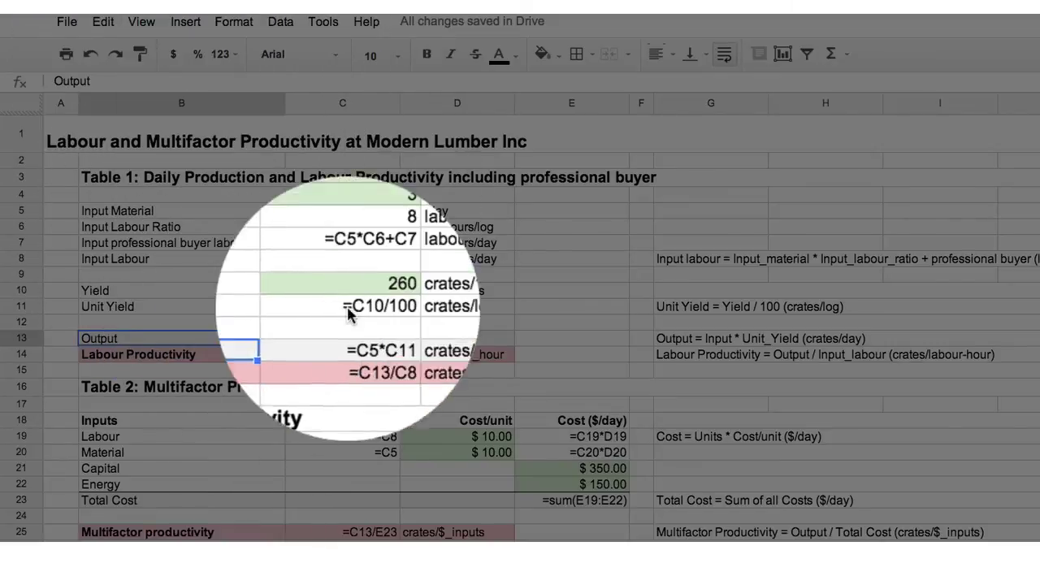
click(30, 260)
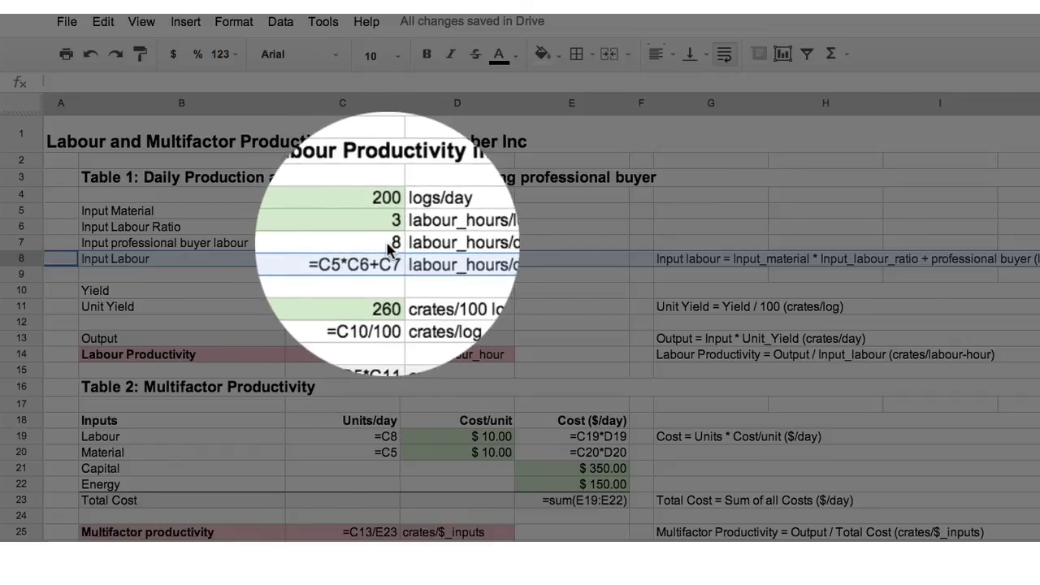
click(390, 354)
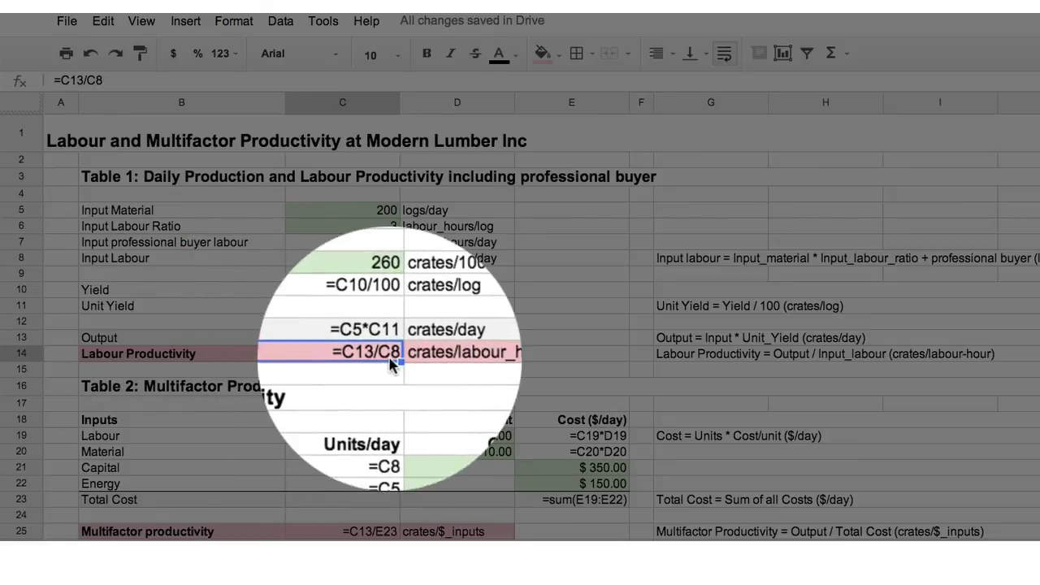
click(389, 437)
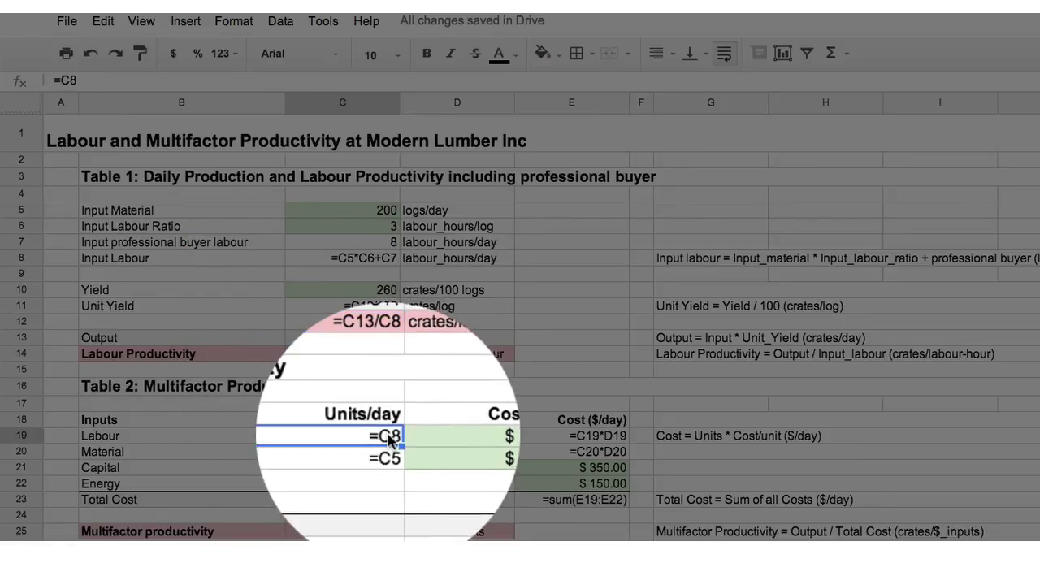